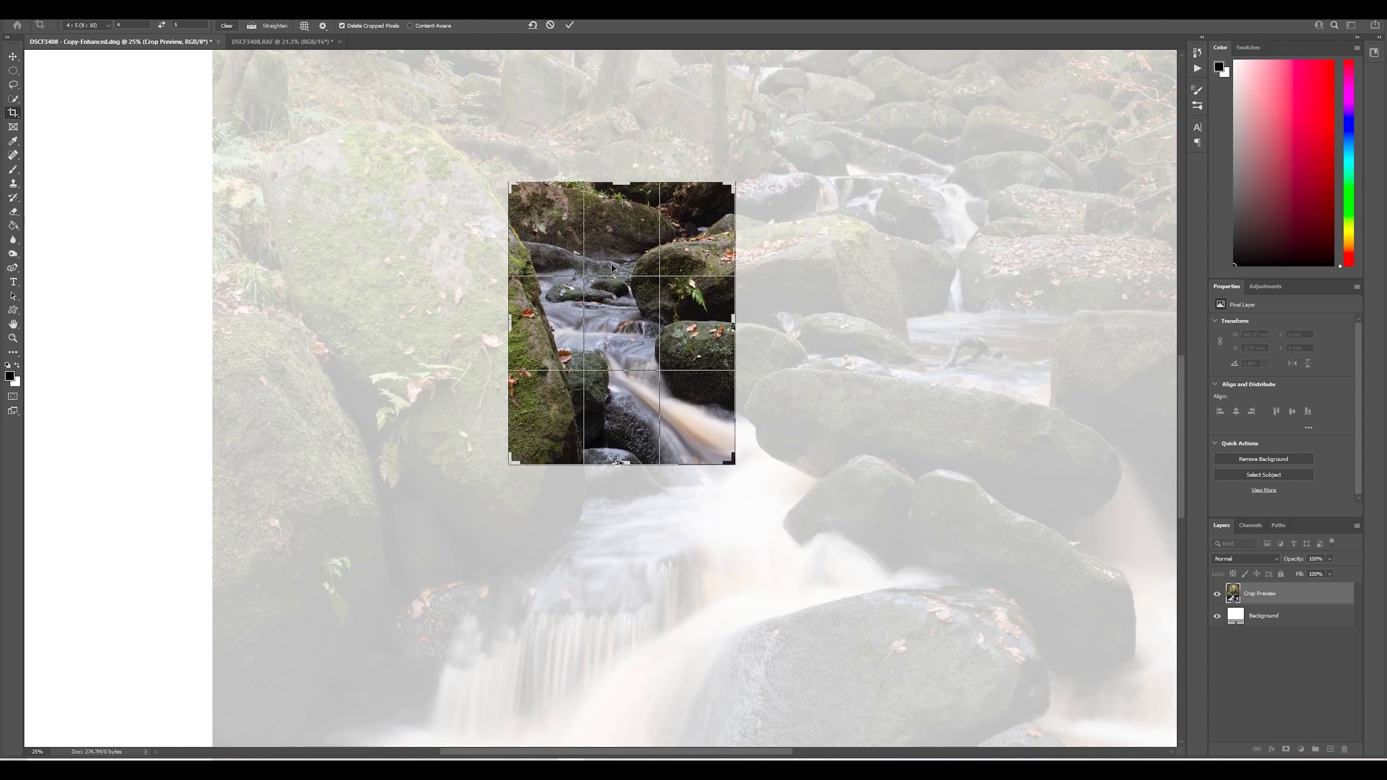
Shift the photo up and right inside the crop box to frame the waterfall cascade
{"action": "left_click_drag", "start_coordinate": [612, 267], "coordinate": [624, 239]}
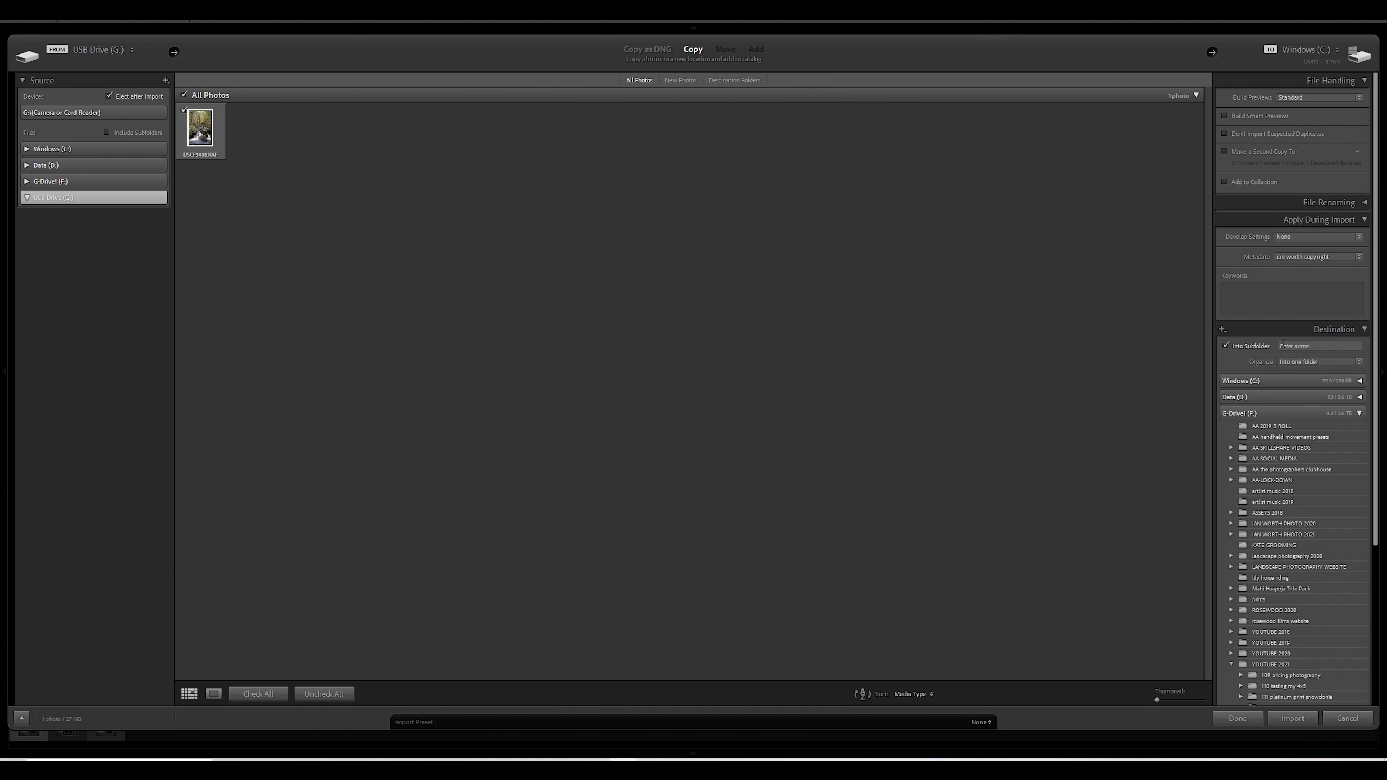
Import the RAF into 126 Edit fuji raw files, in a new 'fuji edit raw' subfolder
{"action": "scroll", "coordinate": [1283, 346], "scroll_direction": "down", "scroll_amount": 5}
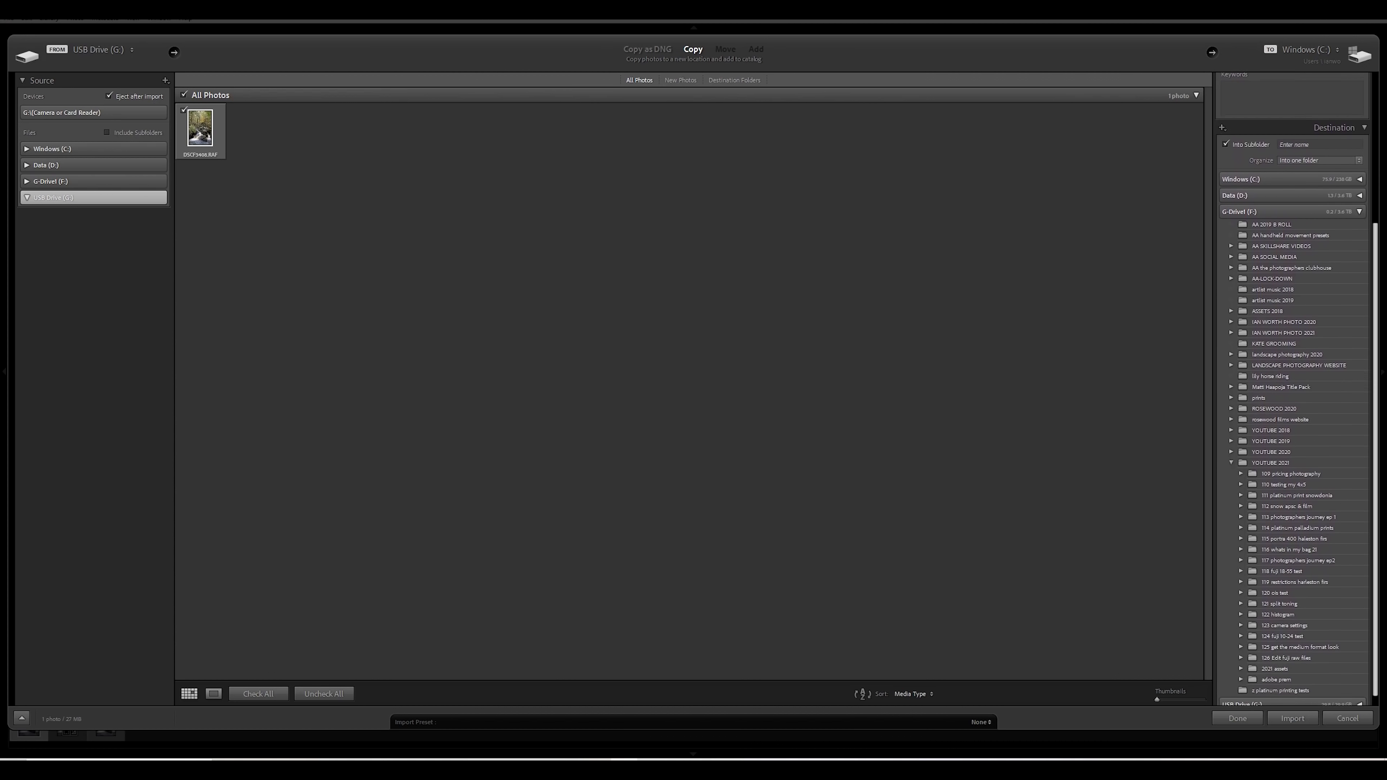
{"action": "left_click", "coordinate": [1272, 647]}
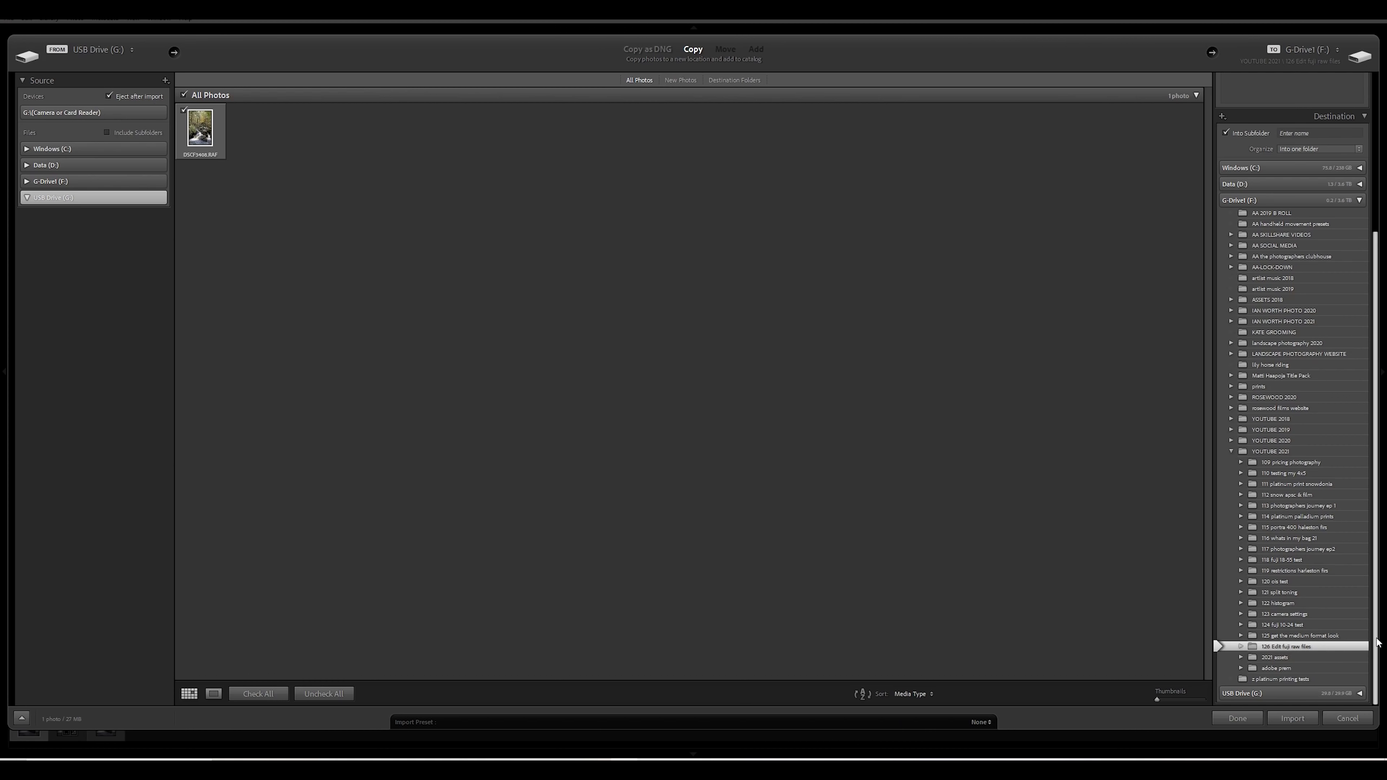
{"action": "scroll", "coordinate": [1286, 258], "scroll_direction": "up", "scroll_amount": 3}
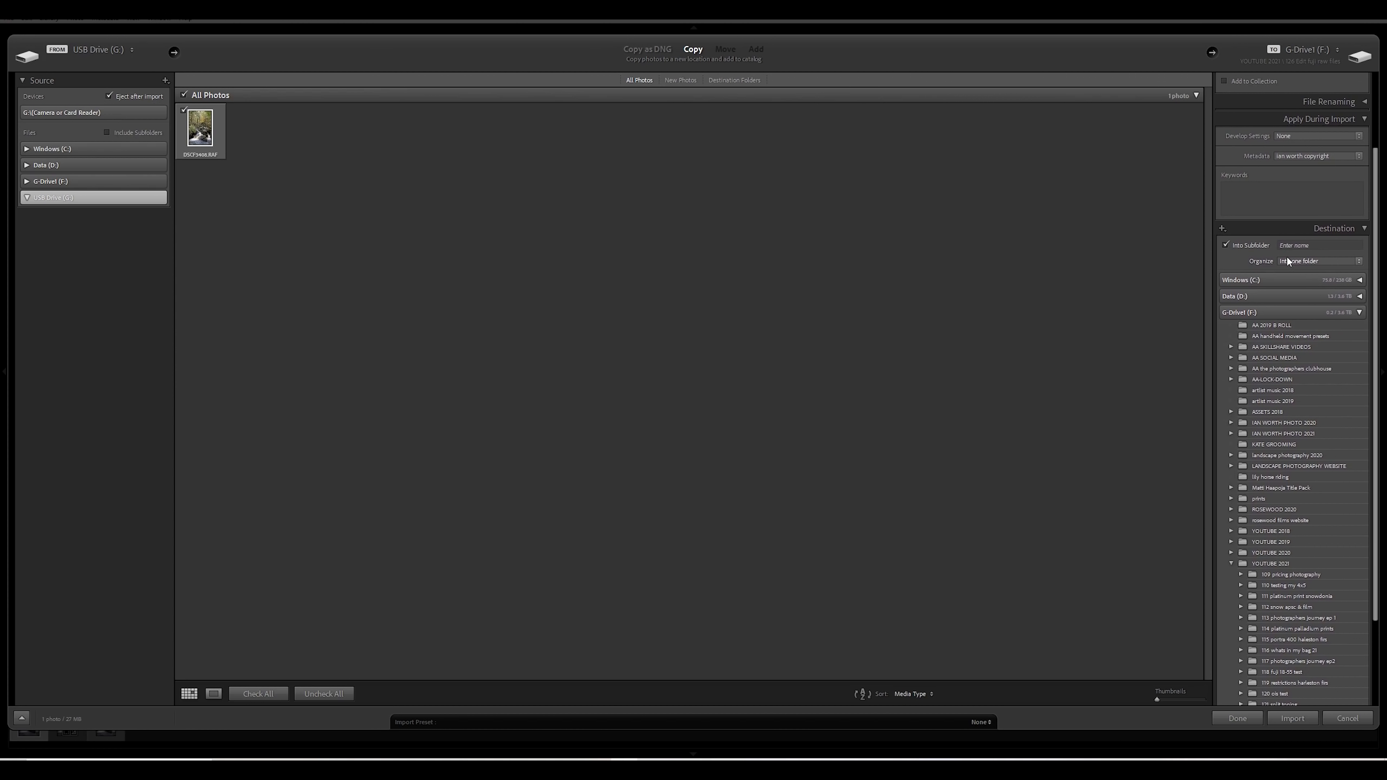
{"action": "left_click", "coordinate": [1322, 245]}
{"action": "type", "text": "fuji edit raw"}
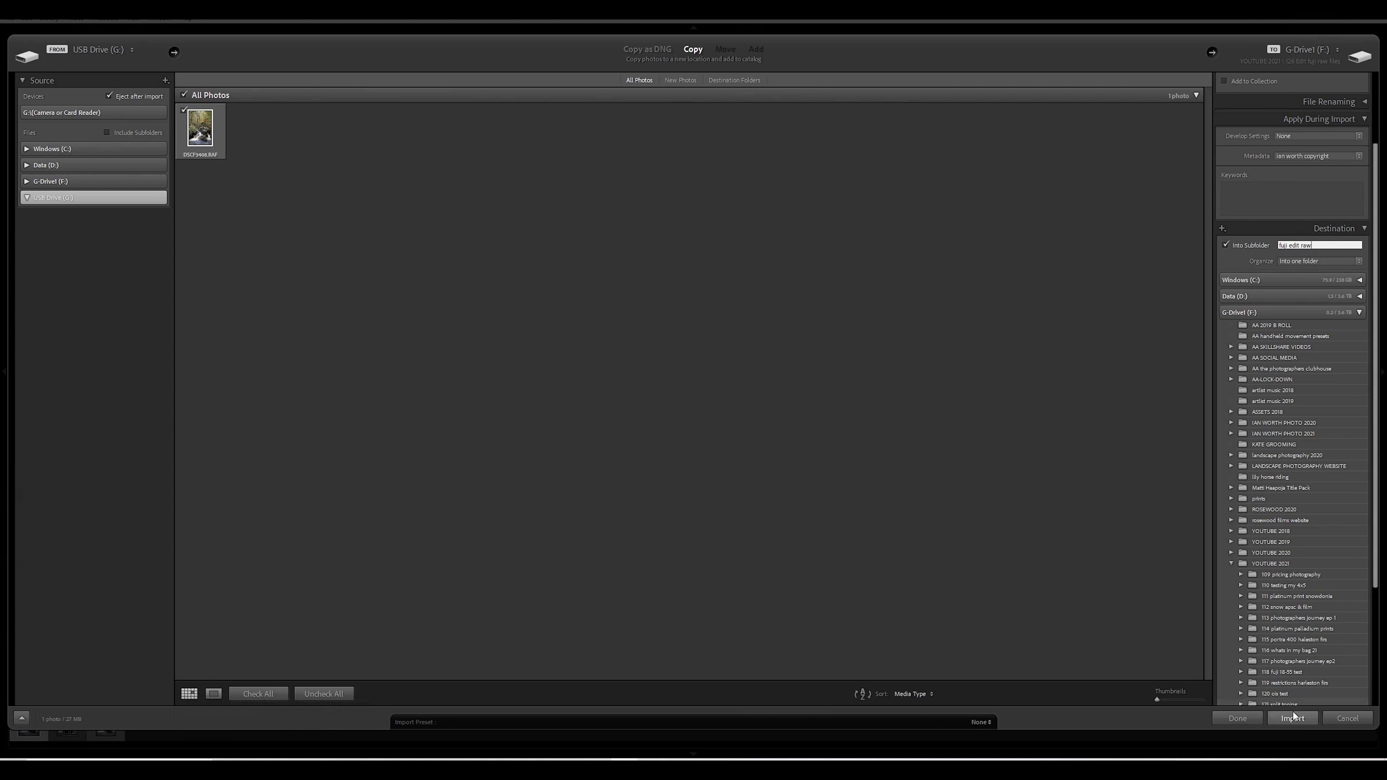
{"action": "left_click", "coordinate": [1291, 719]}
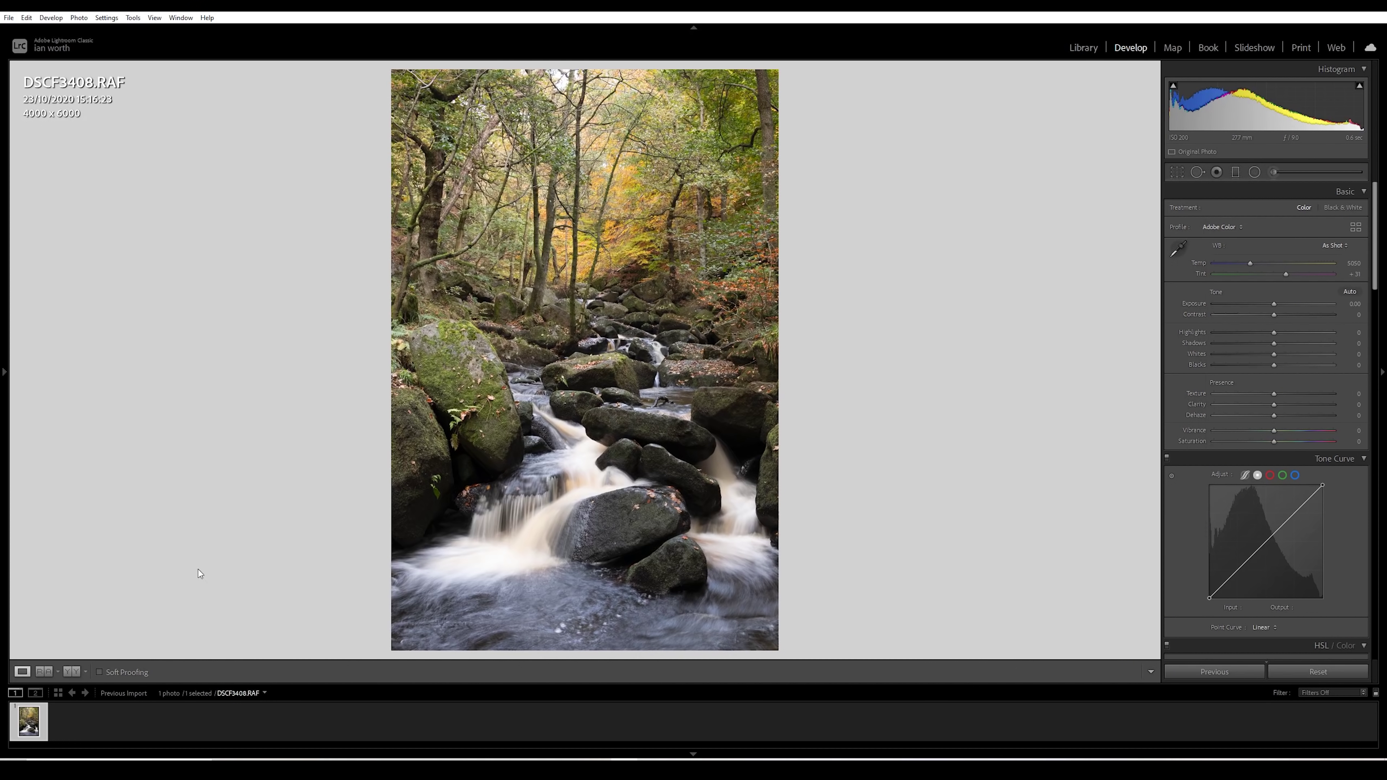
Show the DSCF3408 filmstrip photo in Explorer from its context menu
{"action": "right_click", "coordinate": [31, 723]}
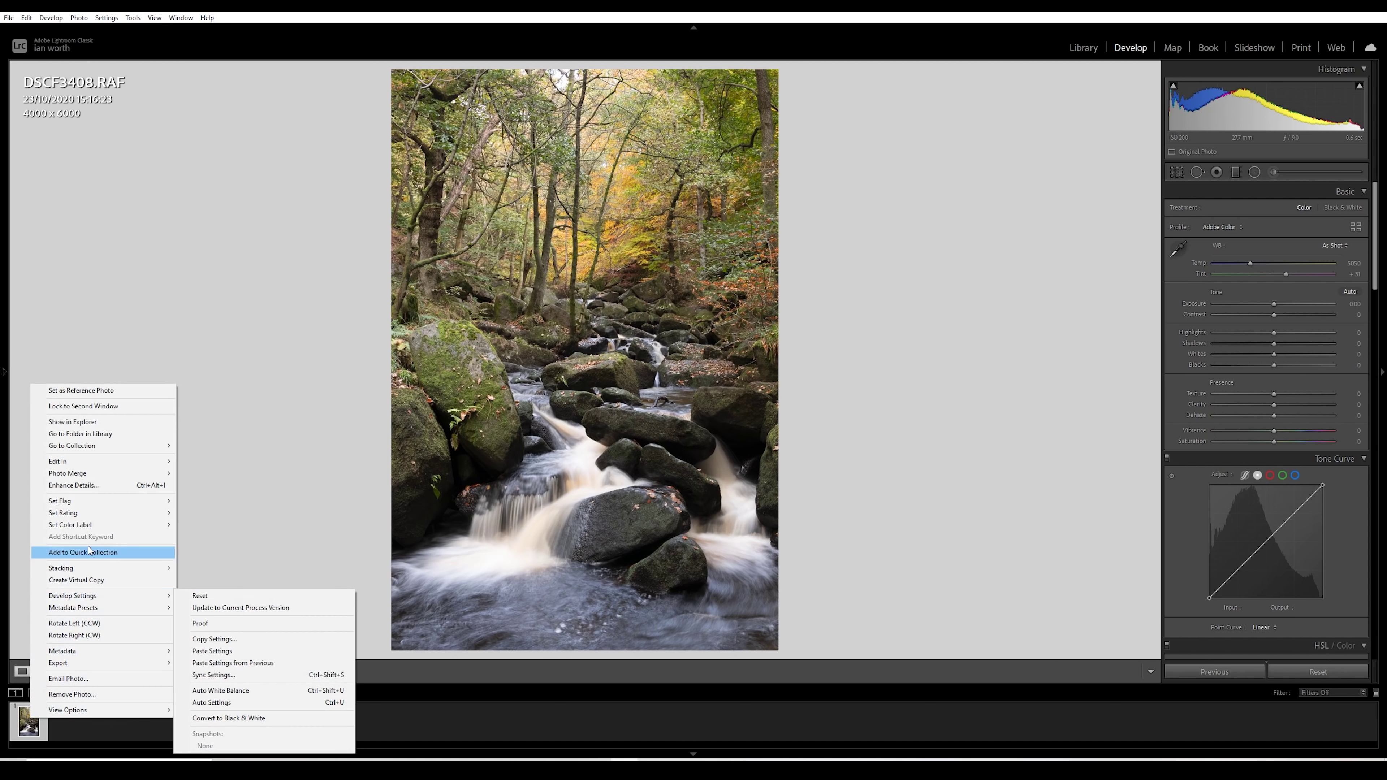
{"action": "left_click", "coordinate": [92, 425]}
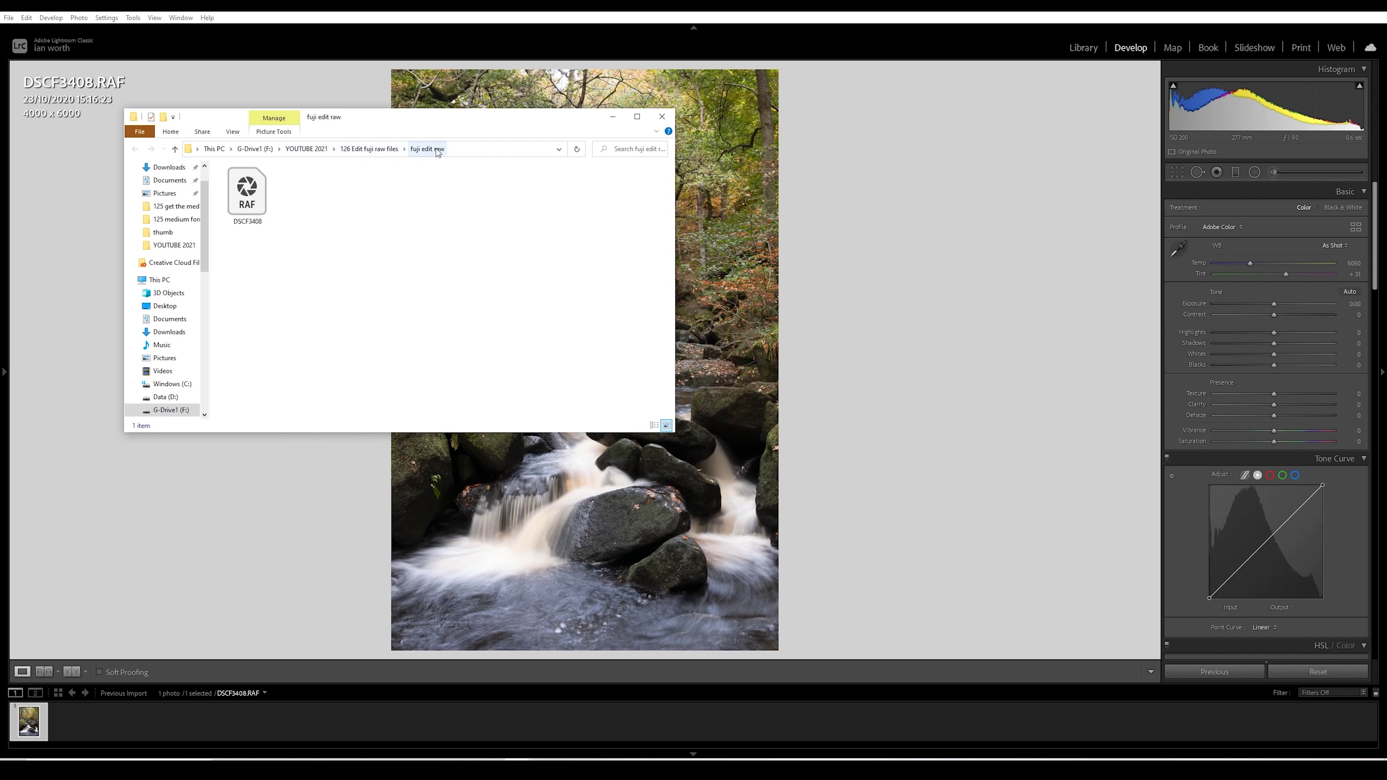
Open DSCF3408.RAF with Adobe Photoshop 2021 so it loads in Camera Raw
{"action": "right_click", "coordinate": [244, 209]}
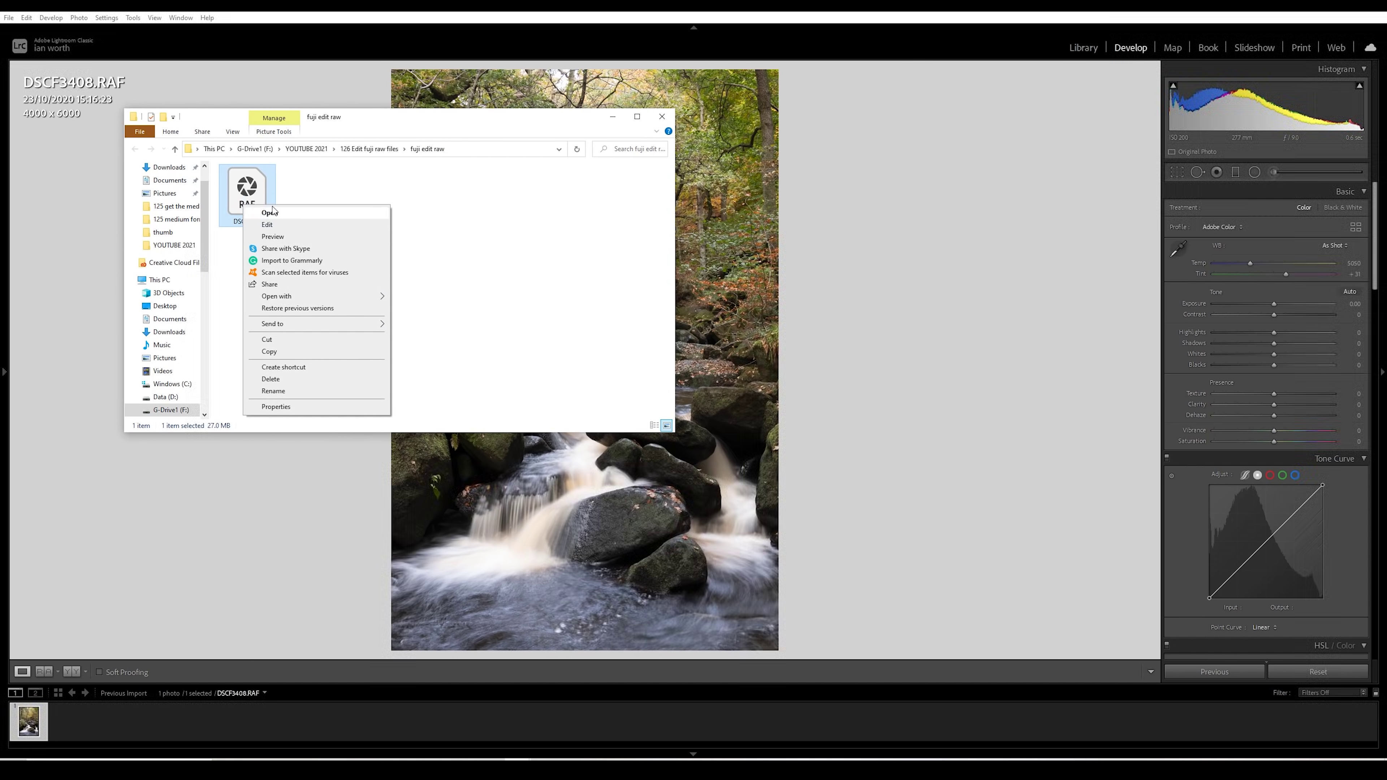
{"action": "mouse_move", "coordinate": [298, 296]}
{"action": "left_click", "coordinate": [411, 298]}
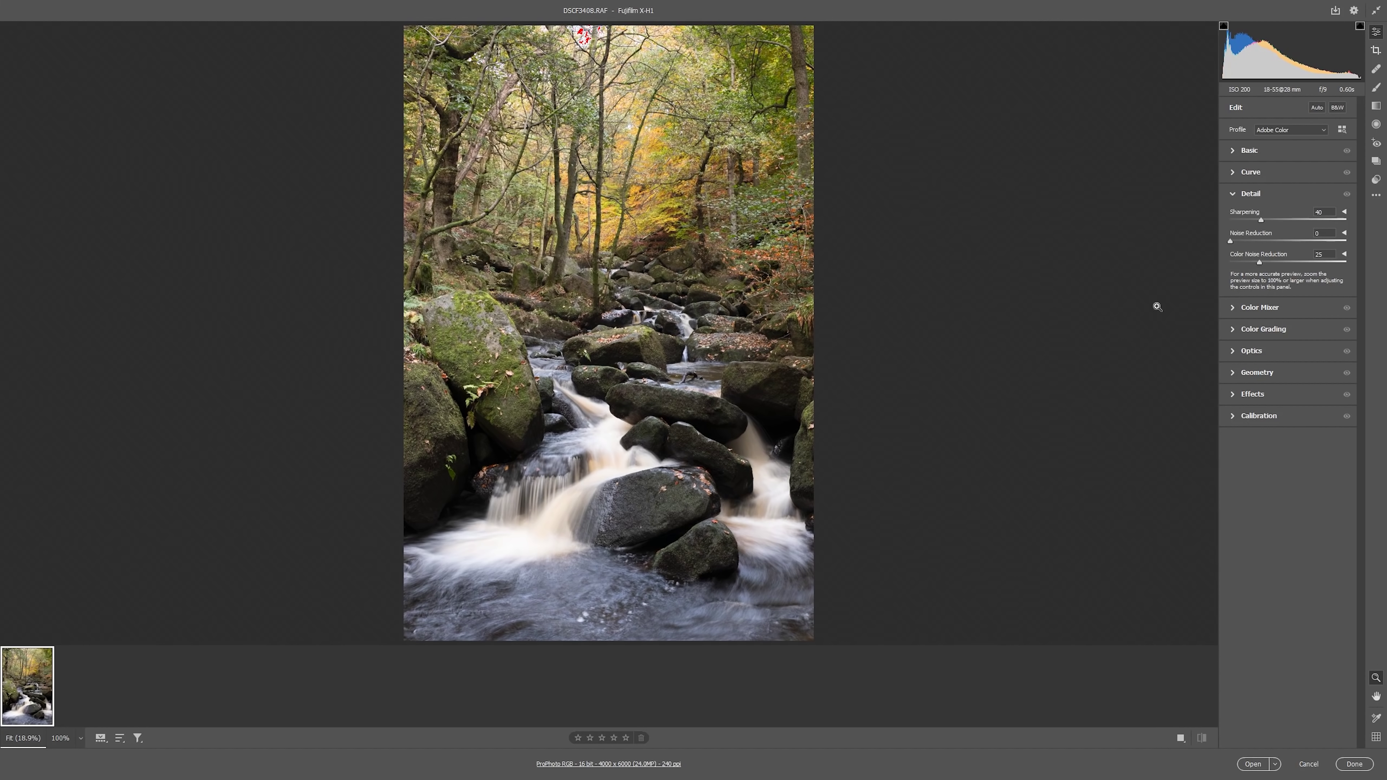
Bring Detail panel Sharpening and Color Noise Reduction down to 0
{"action": "left_click", "coordinate": [1234, 196]}
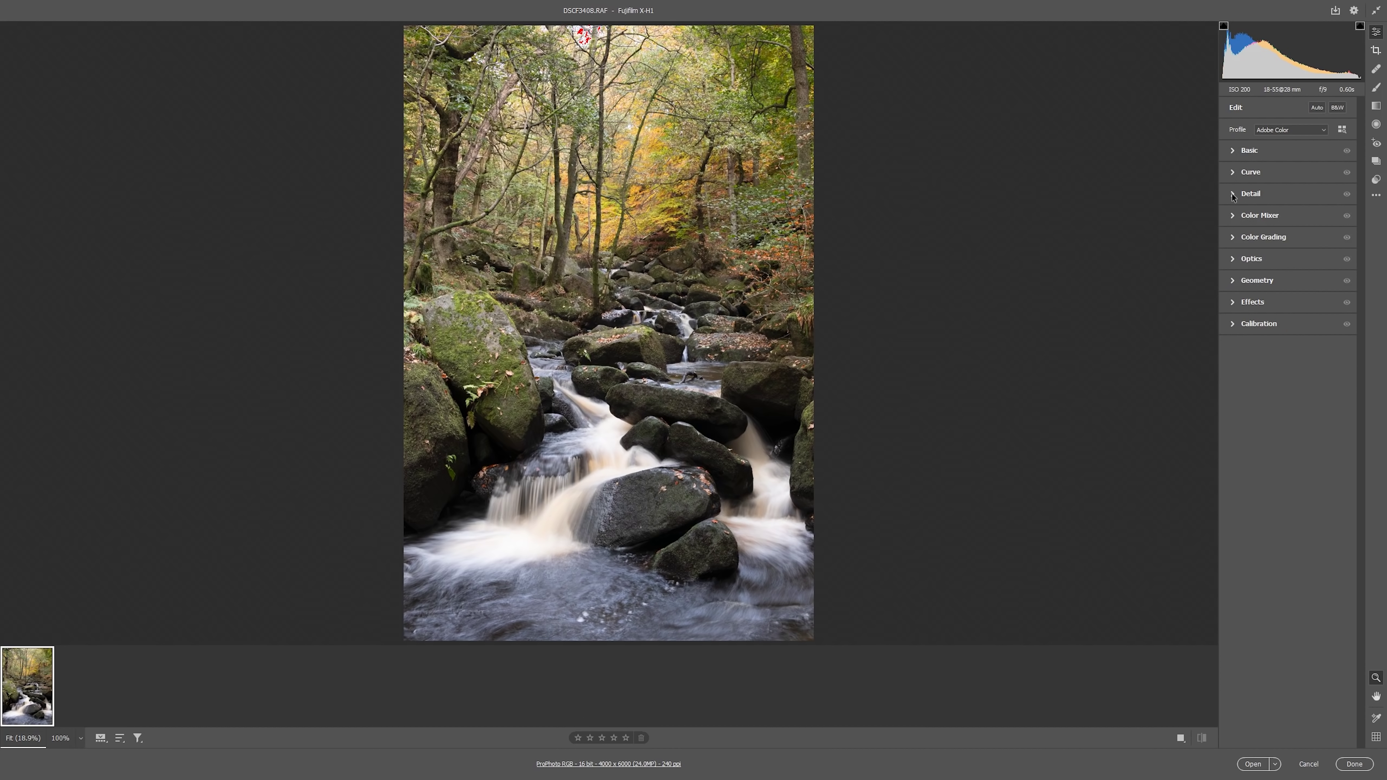
{"action": "left_click", "coordinate": [1234, 196]}
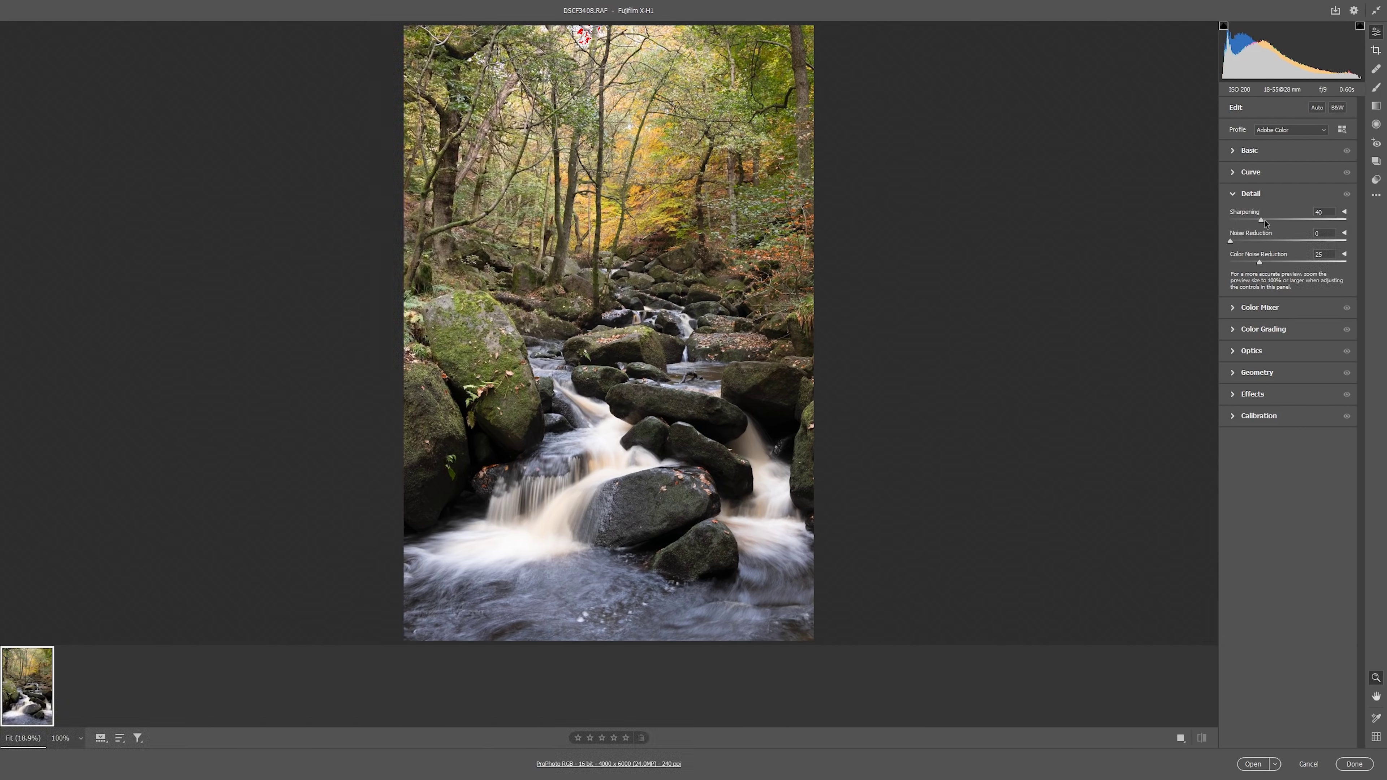
{"action": "left_click_drag", "start_coordinate": [1263, 223], "coordinate": [1251, 224]}
{"action": "left_click_drag", "start_coordinate": [1260, 266], "coordinate": [1210, 266]}
{"action": "mouse_move", "coordinate": [35, 663]}
{"action": "right_click", "coordinate": [30, 704]}
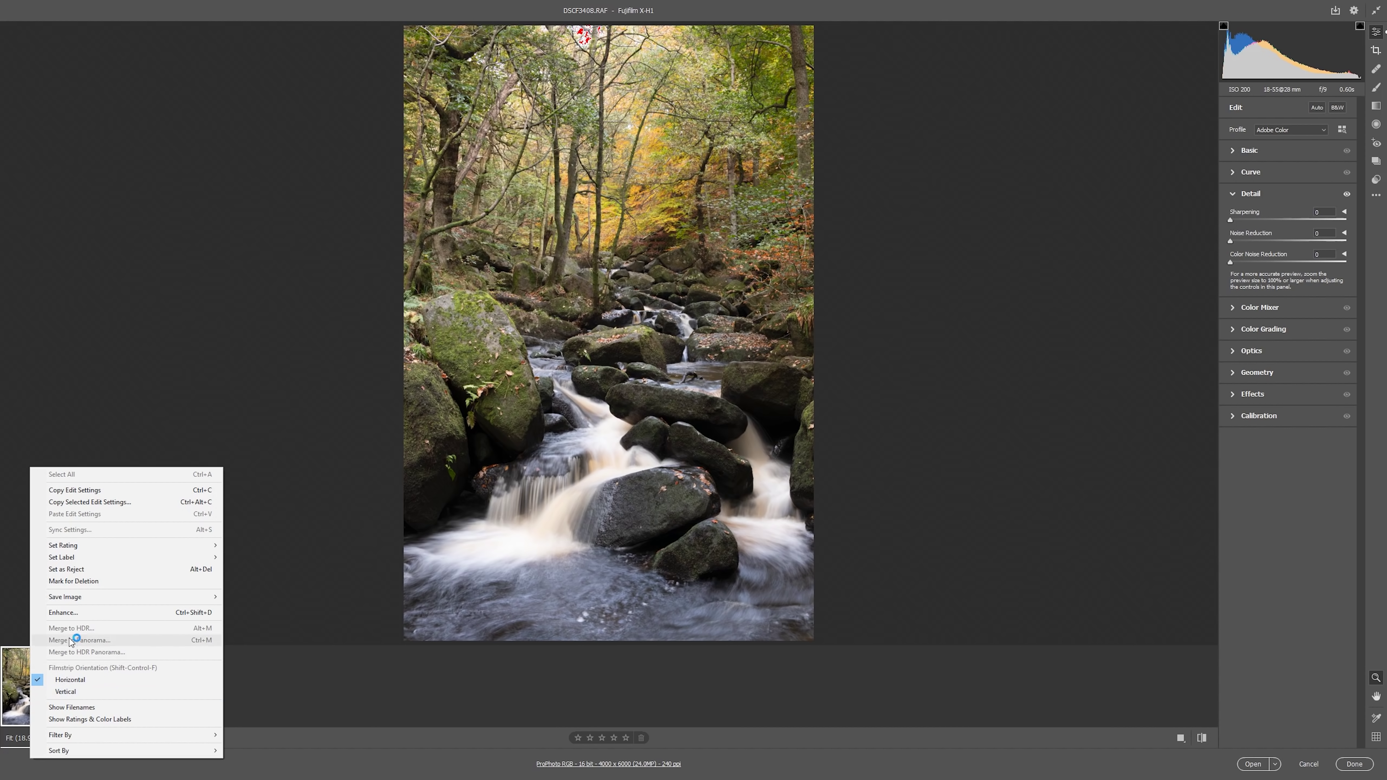
Enhance the photo with Super Resolution into DSCF3408-Enhanced.dng and open it in Photoshop
{"action": "left_click", "coordinate": [63, 613]}
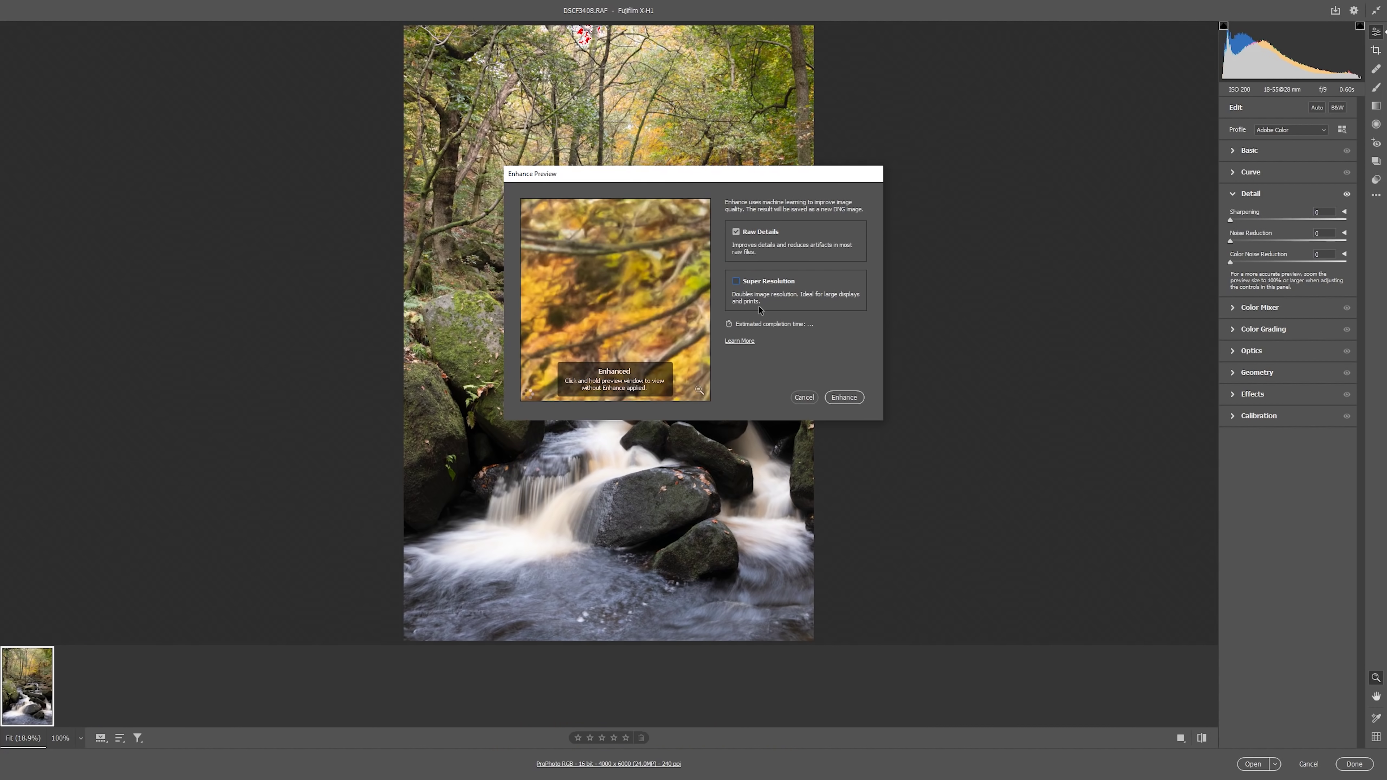
{"action": "left_click", "coordinate": [736, 281]}
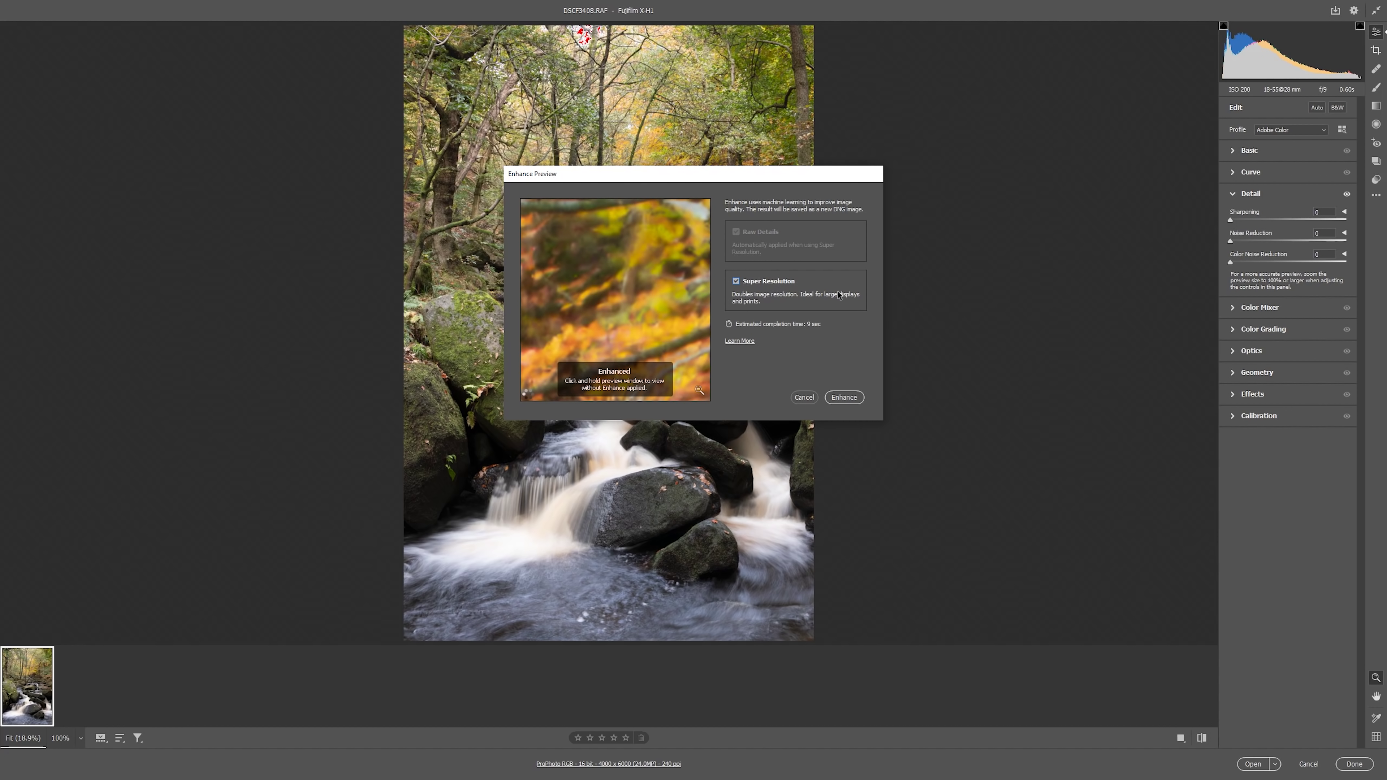
{"action": "left_click", "coordinate": [841, 398]}
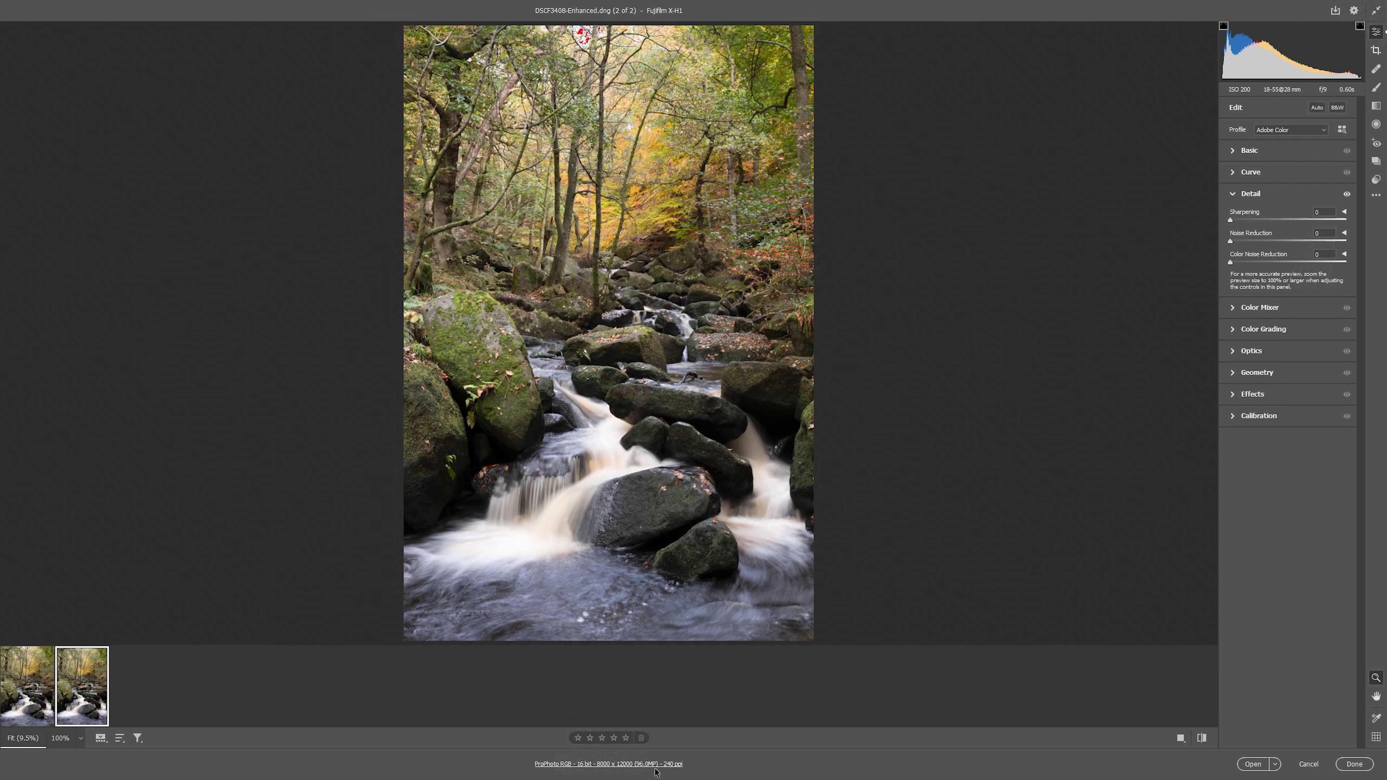
{"action": "left_click", "coordinate": [1231, 153]}
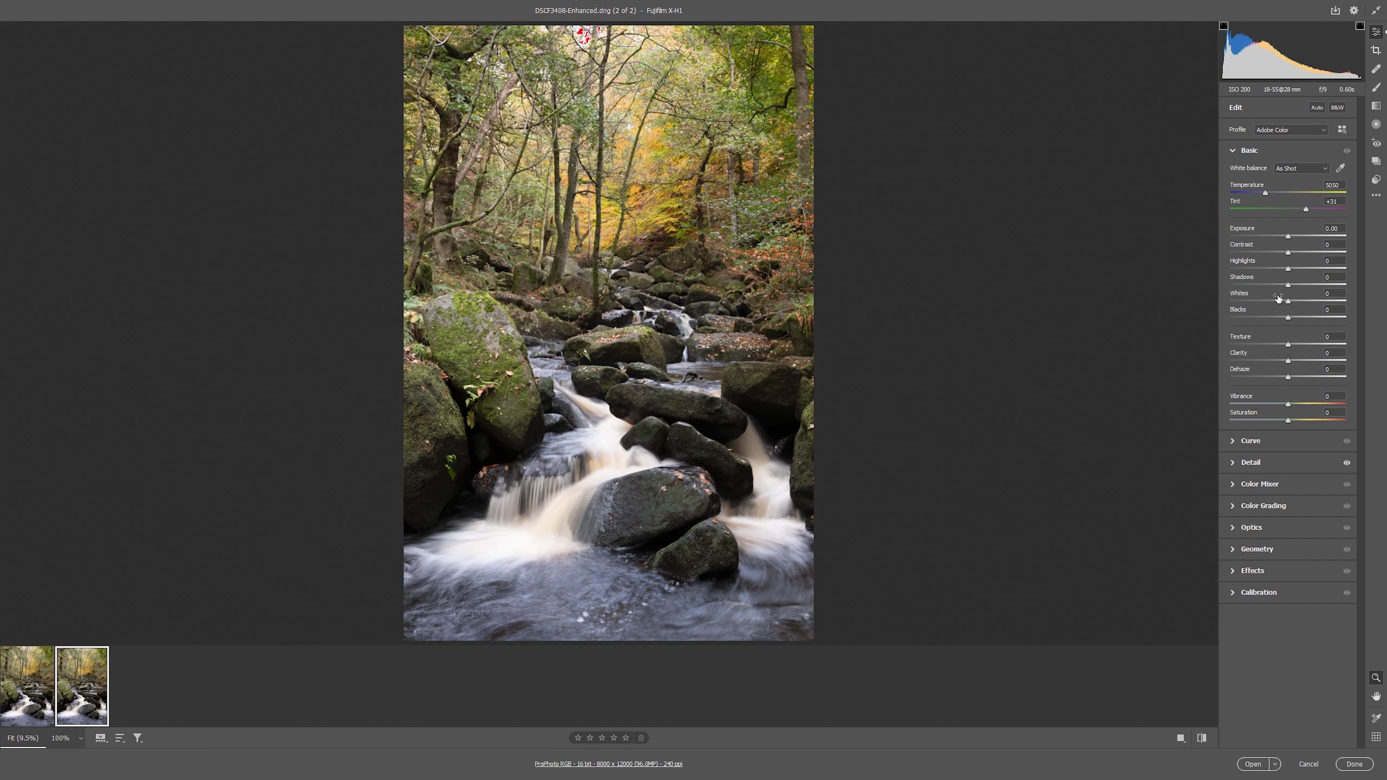
{"action": "left_click", "coordinate": [1232, 153]}
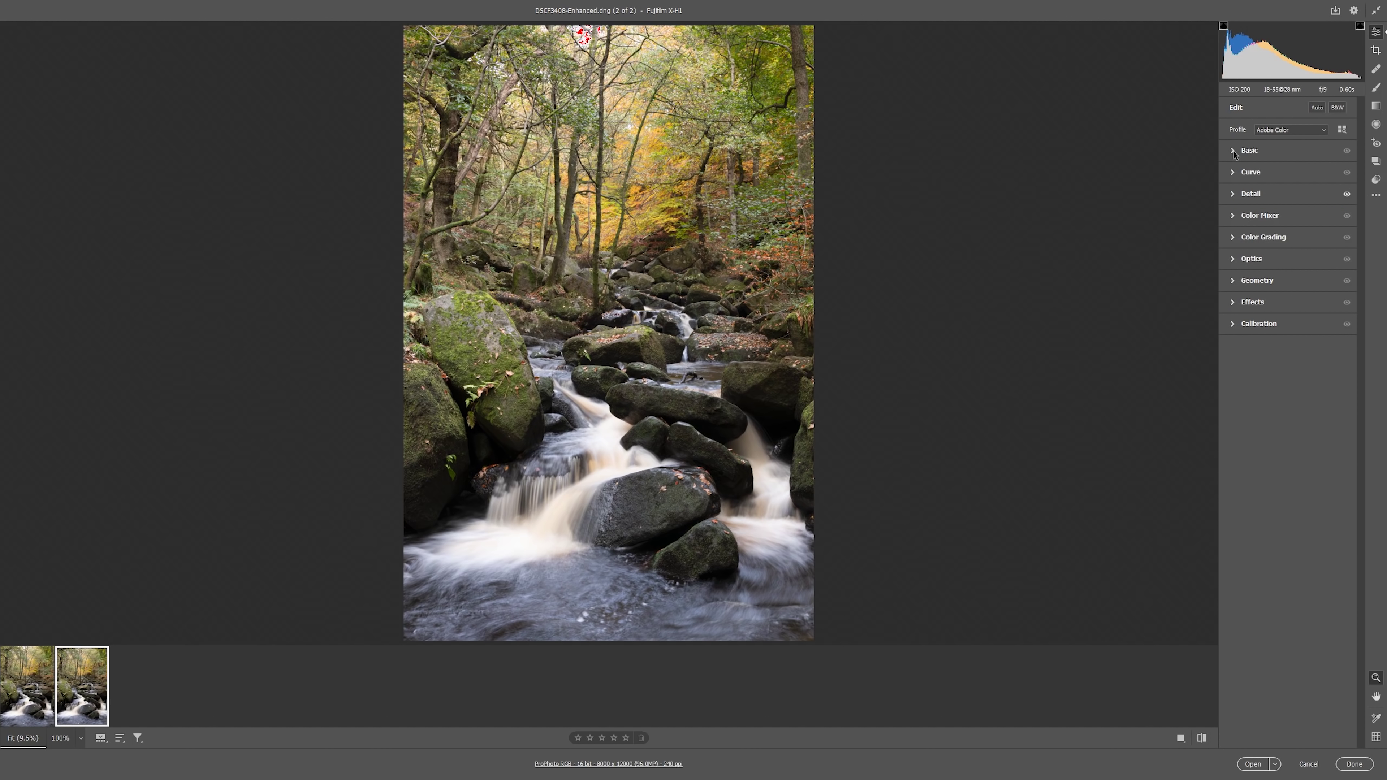
{"action": "left_click", "coordinate": [1253, 765]}
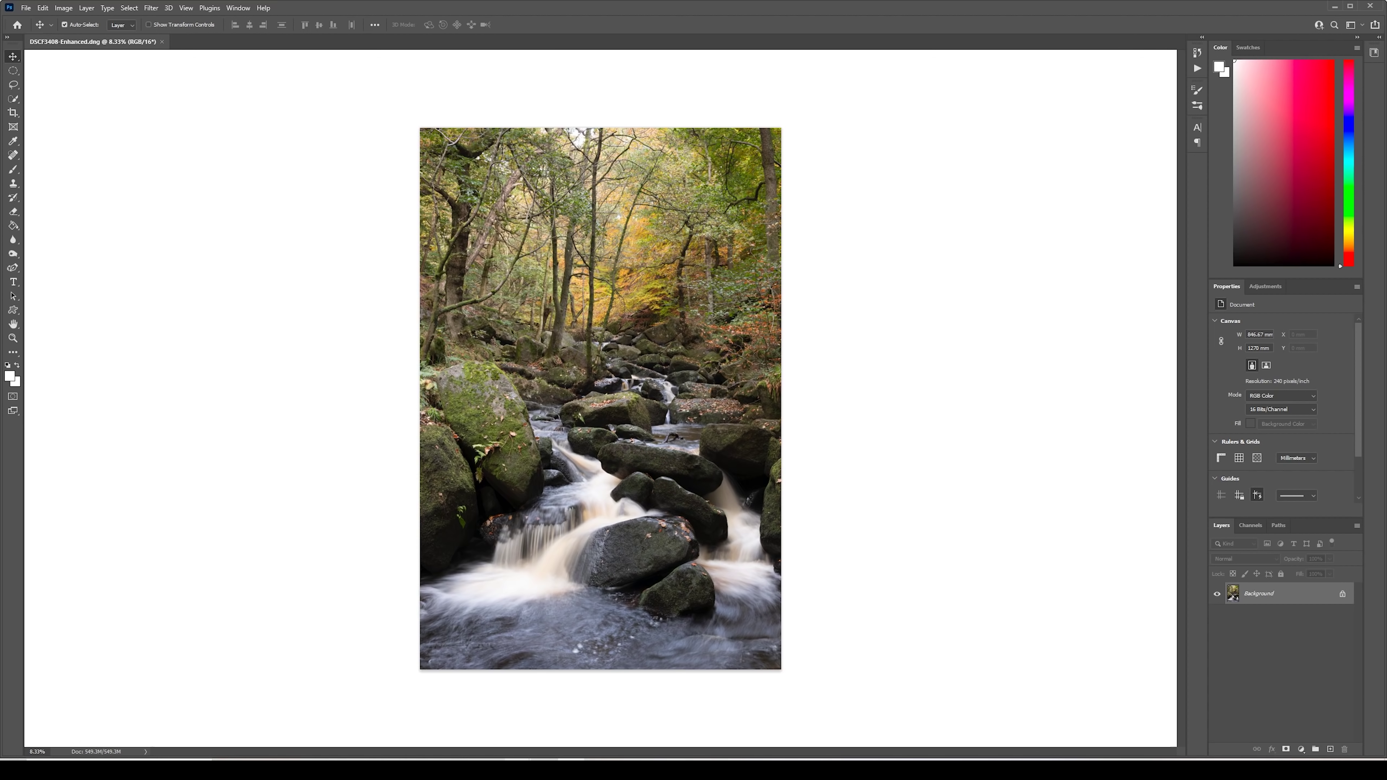
Close DSCF3408-Enhanced.dng in Photoshop, declining to save changes
{"action": "mouse_move", "coordinate": [518, 771]}
{"action": "left_click", "coordinate": [555, 697]}
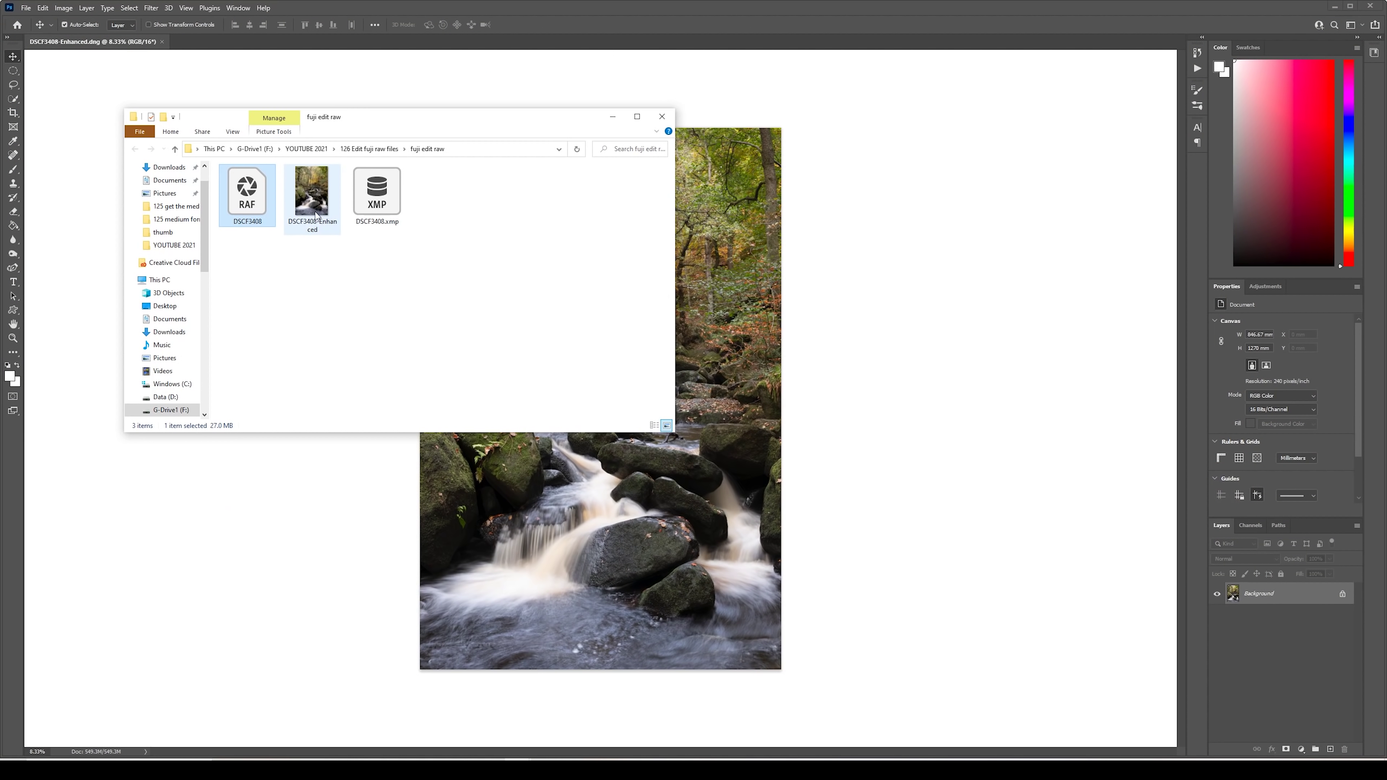
{"action": "mouse_move", "coordinate": [323, 200]}
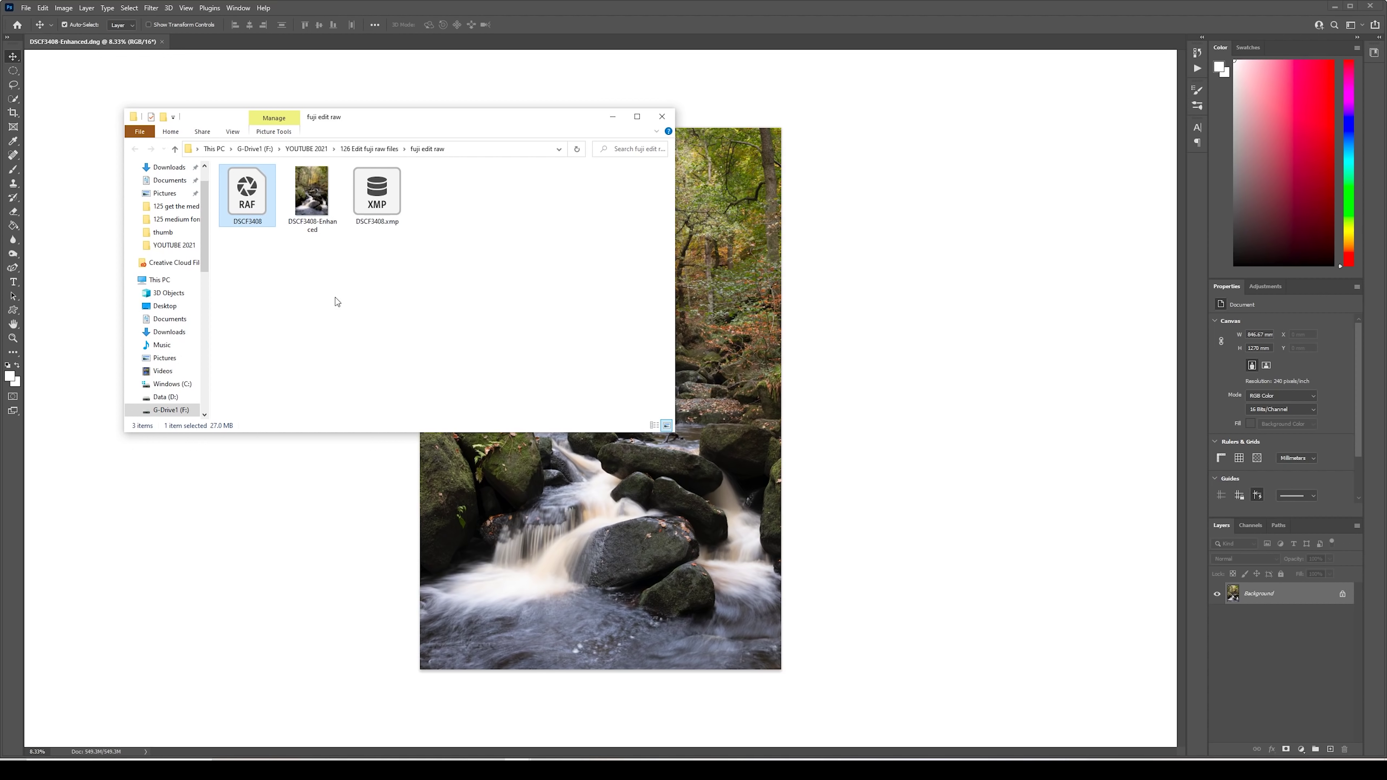
{"action": "left_click", "coordinate": [109, 42]}
{"action": "left_click", "coordinate": [166, 42]}
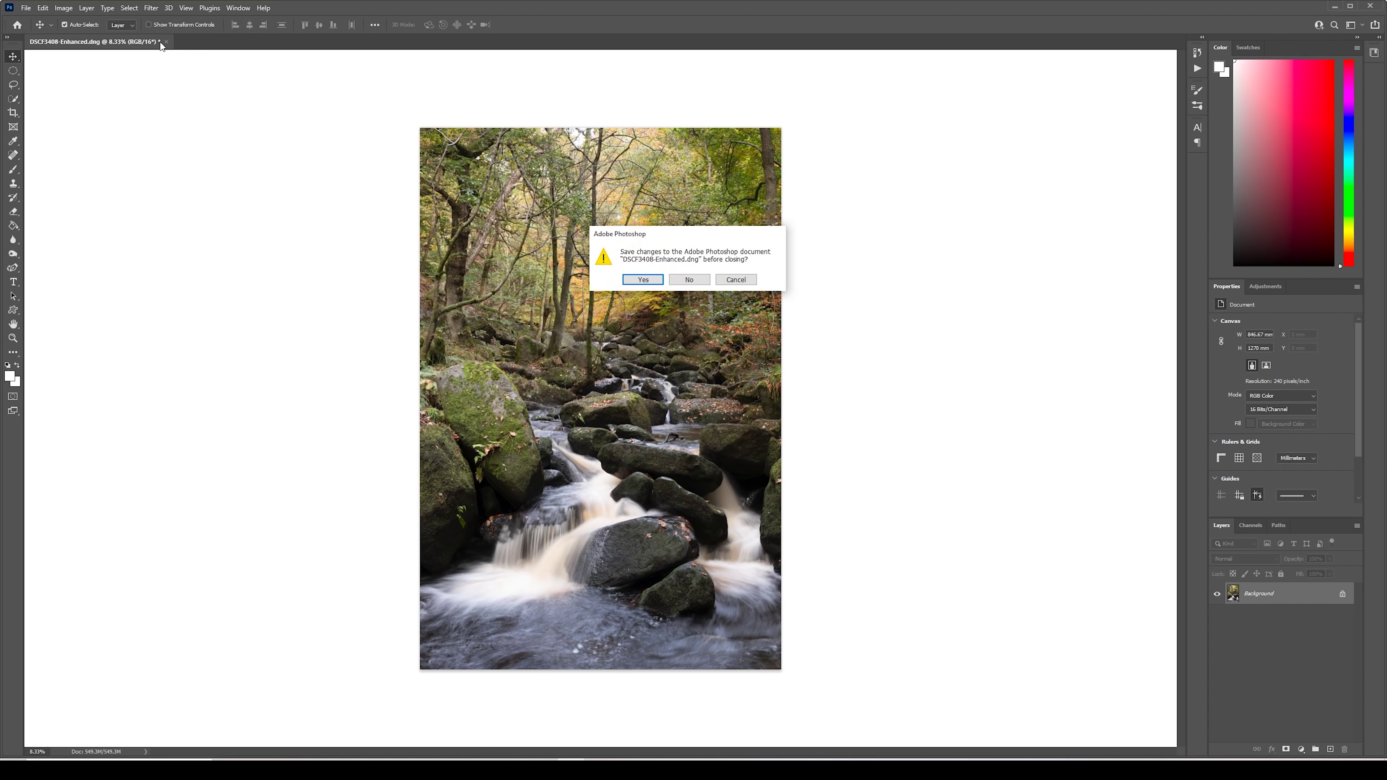
{"action": "left_click", "coordinate": [687, 280]}
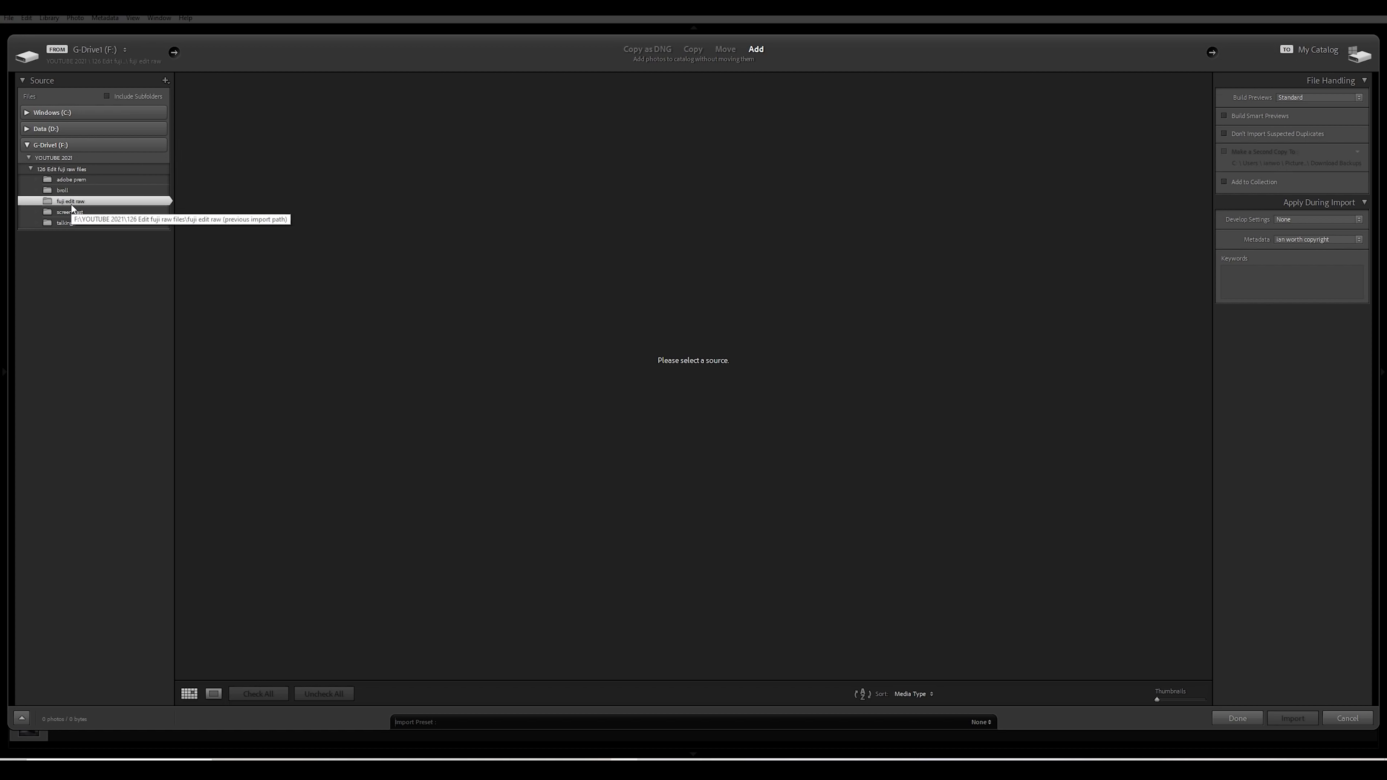
Use the fuji edit raw folder as the import source, with only the enhanced DNG checked
{"action": "left_click", "coordinate": [72, 203]}
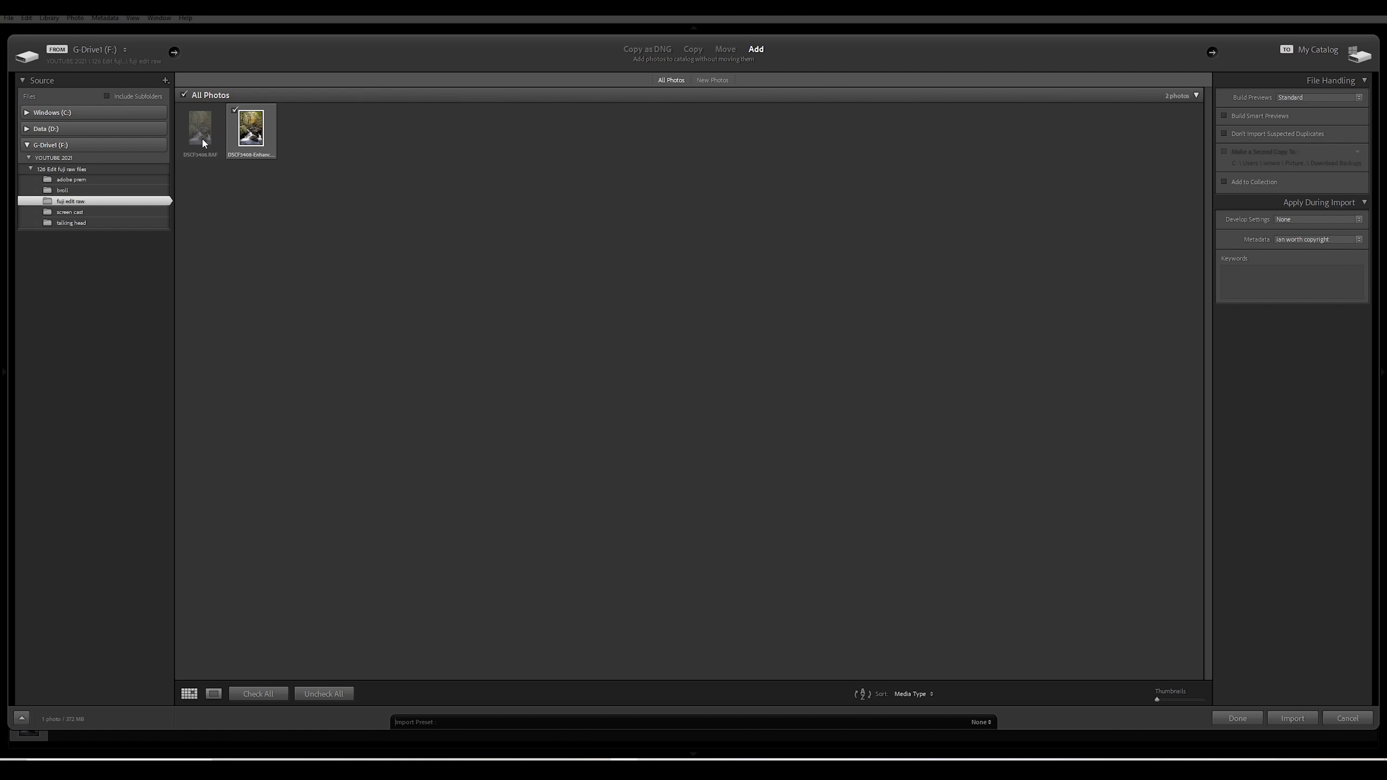
{"action": "mouse_move", "coordinate": [199, 141]}
Import the enhanced DNG, show the fuji edit raw folder, and open the DNG in Develop
{"action": "left_click", "coordinate": [1289, 718]}
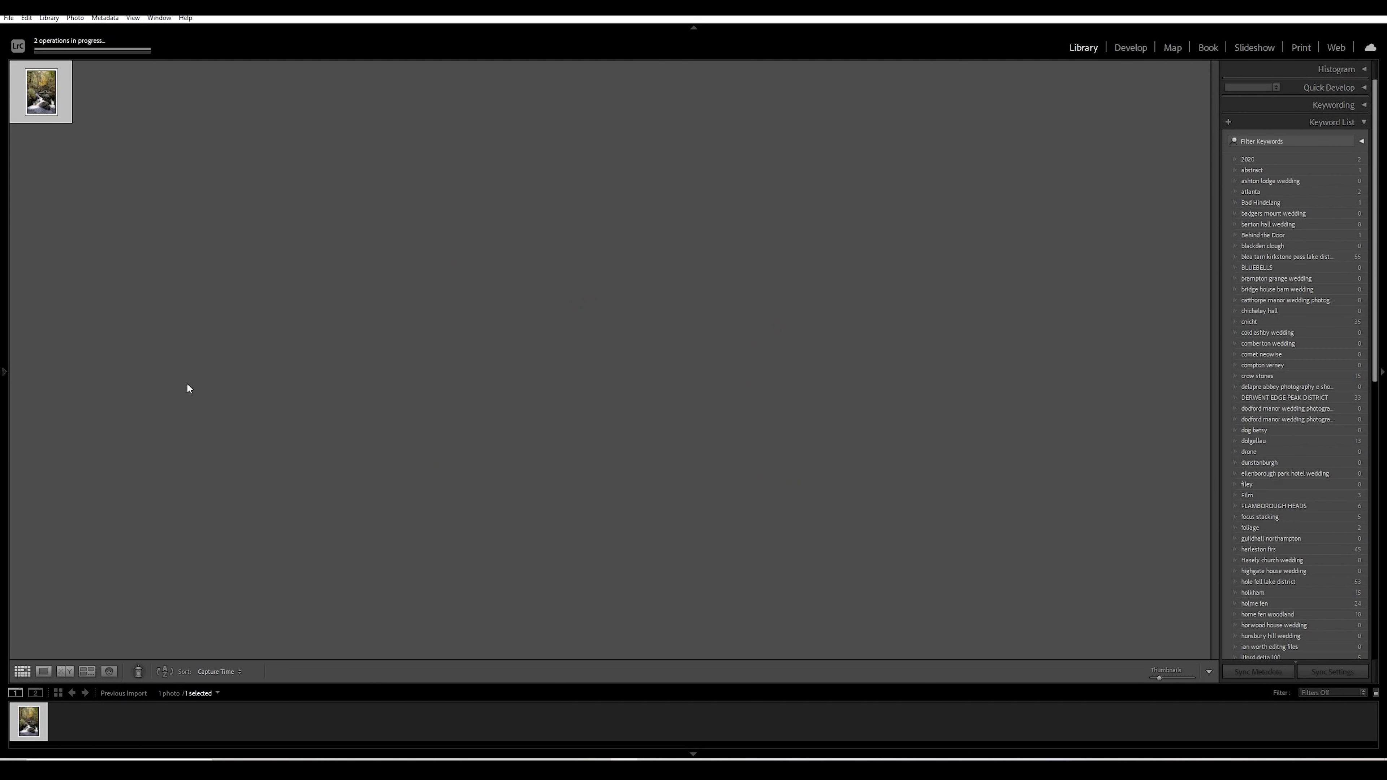
{"action": "mouse_move", "coordinate": [3, 377]}
{"action": "left_click", "coordinate": [71, 643]}
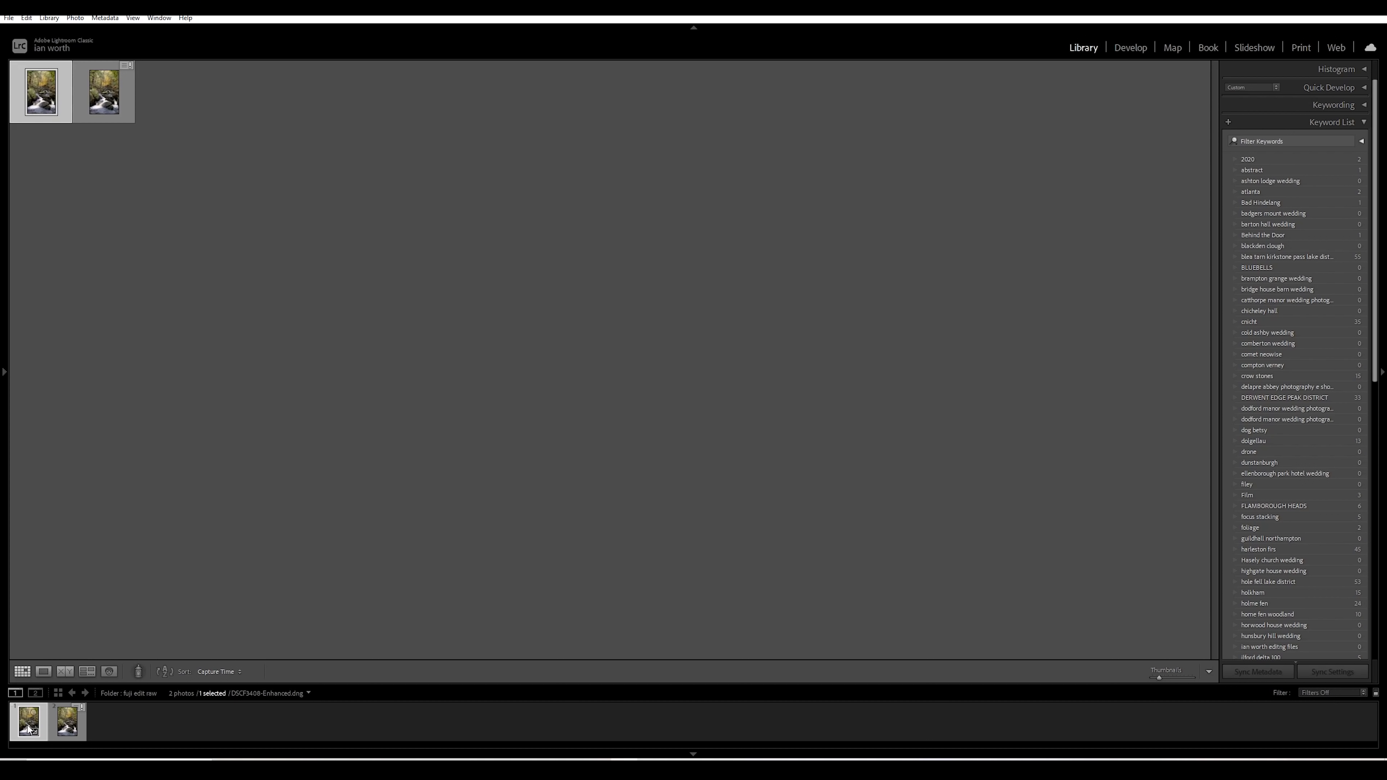
{"action": "left_click", "coordinate": [1122, 47]}
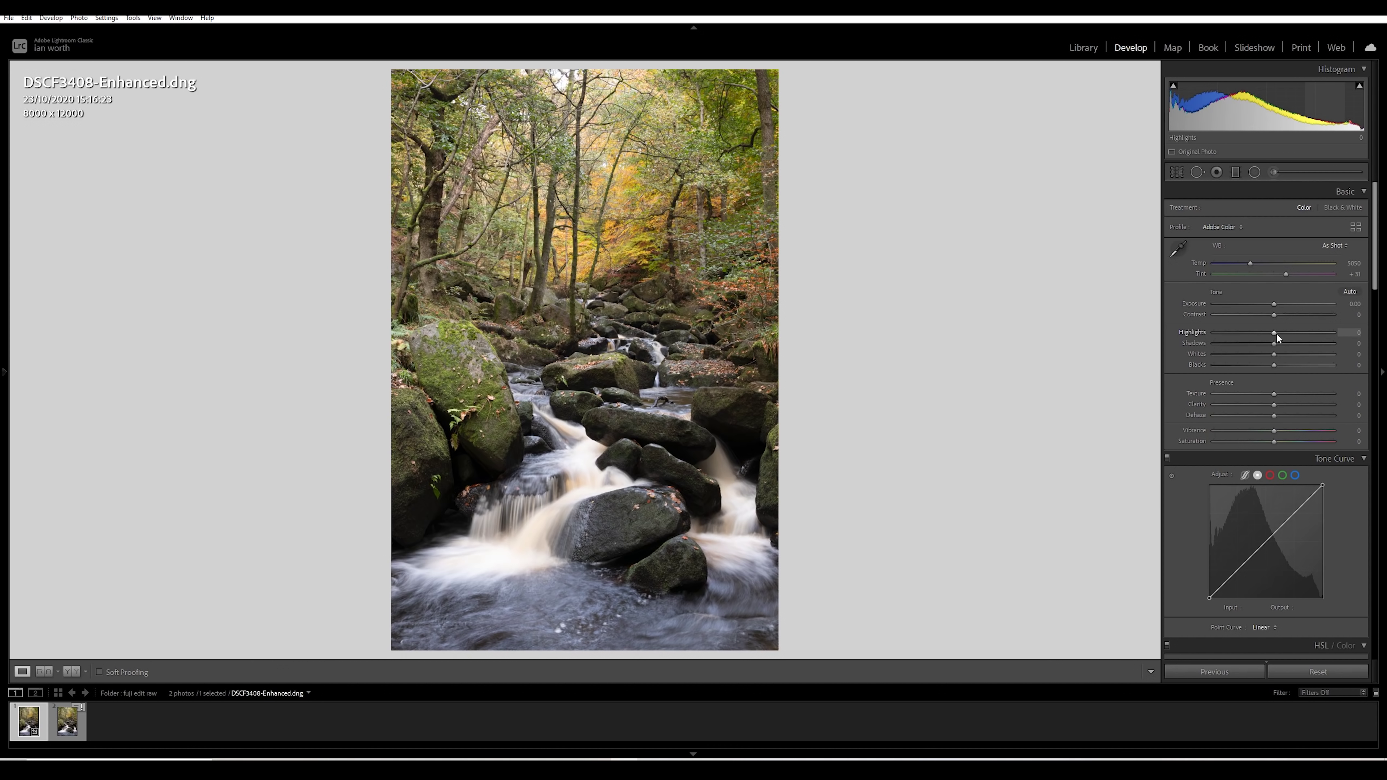
Set Highlights to -19, Saturation to +9 and Exposure to +0.25 in the Basic panel
{"action": "left_click_drag", "start_coordinate": [1275, 333], "coordinate": [1276, 314]}
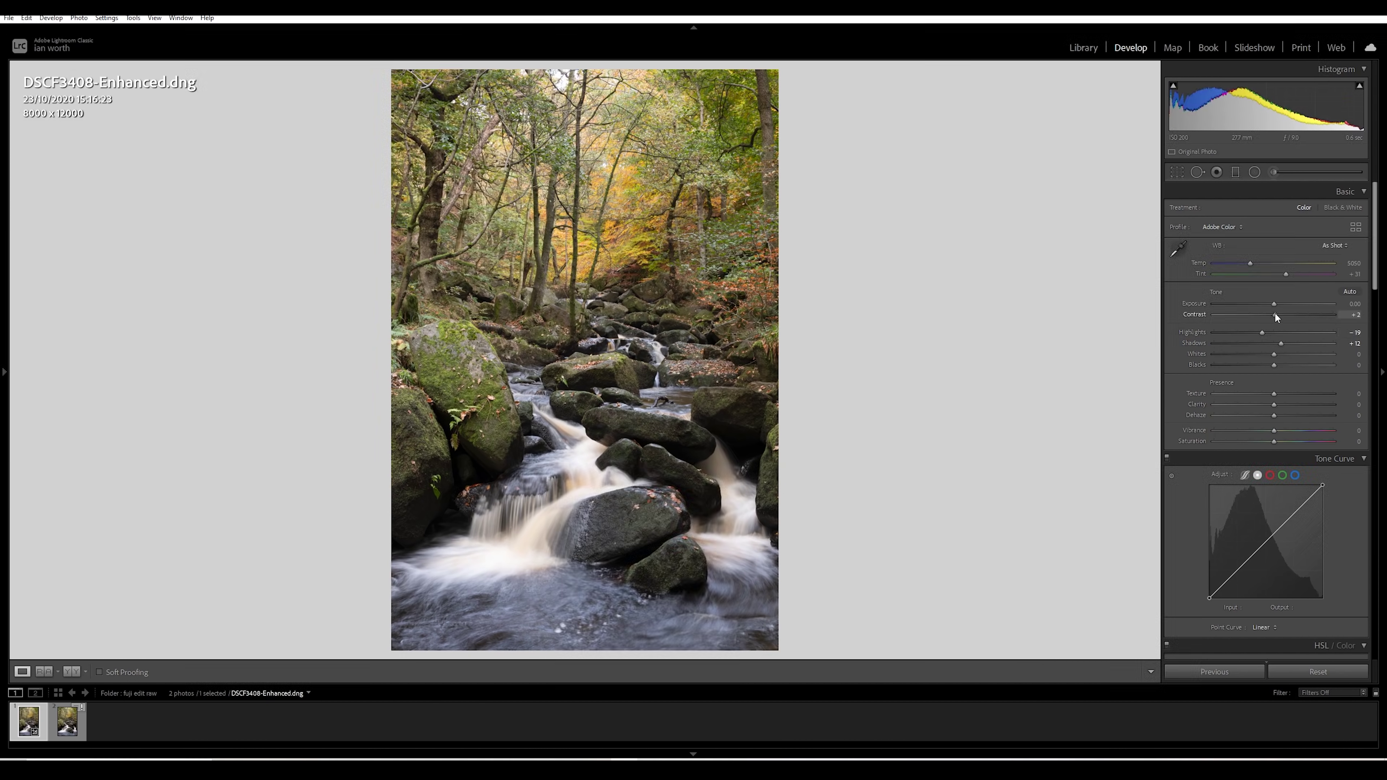
{"action": "left_click_drag", "start_coordinate": [1275, 441], "coordinate": [1278, 441]}
{"action": "left_click_drag", "start_coordinate": [1281, 442], "coordinate": [1280, 441]}
{"action": "left_click_drag", "start_coordinate": [1274, 304], "coordinate": [1277, 304]}
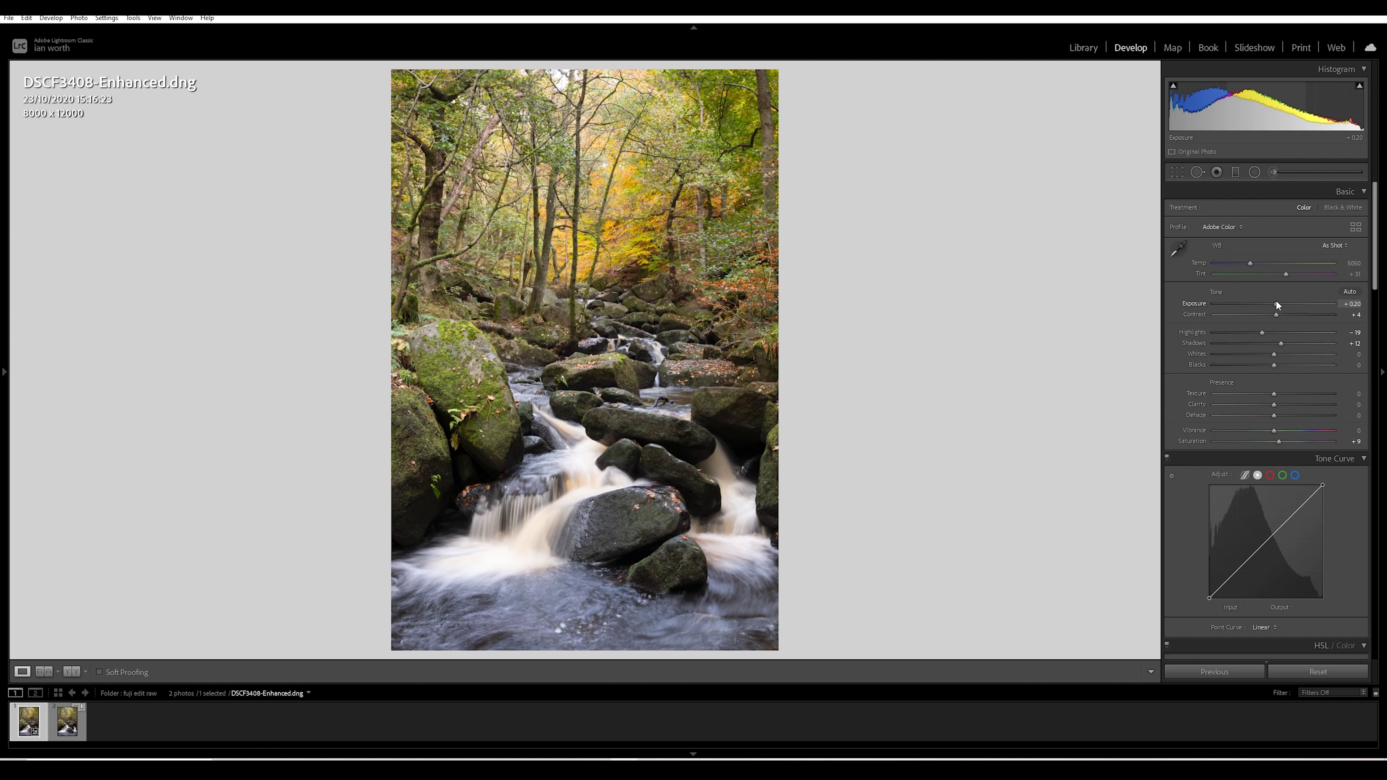
{"action": "left_click_drag", "start_coordinate": [1276, 304], "coordinate": [1277, 304]}
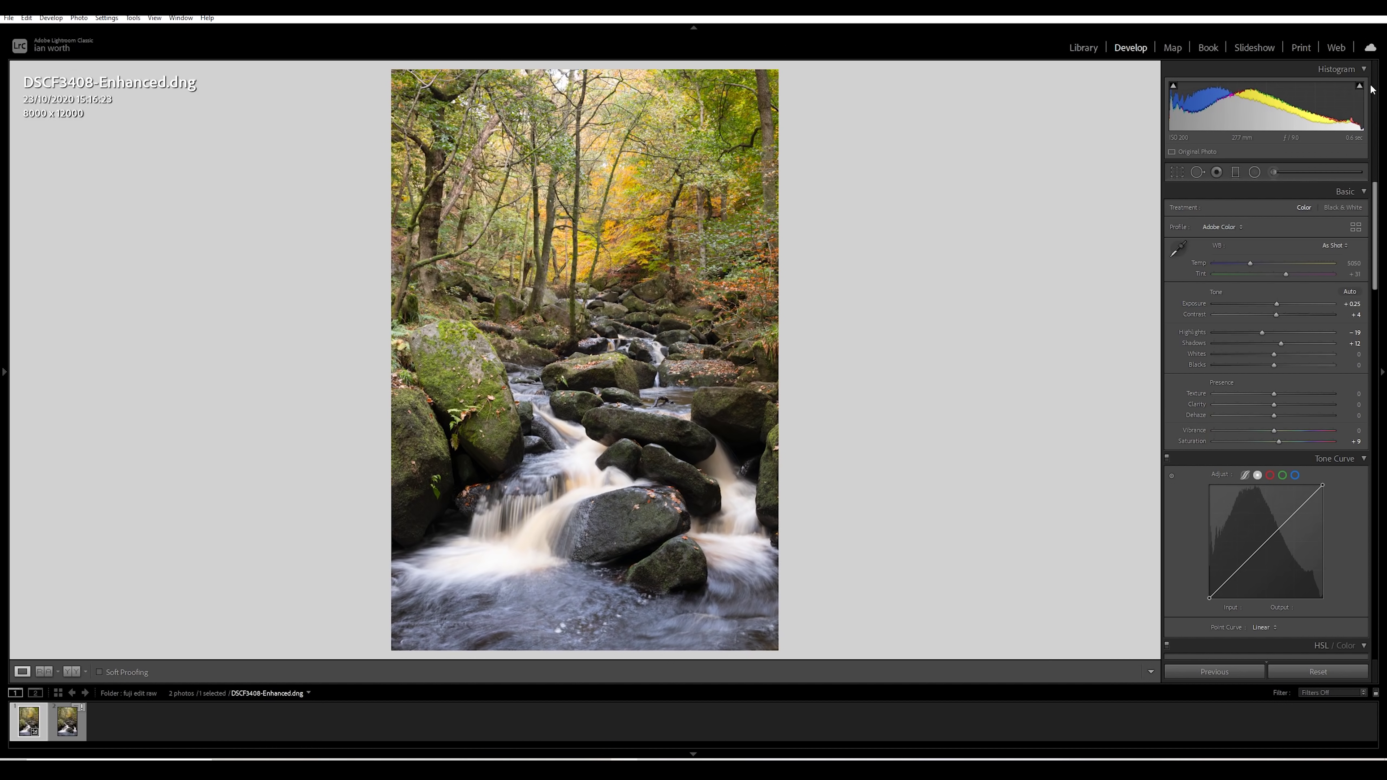
{"action": "left_click_drag", "start_coordinate": [1377, 276], "coordinate": [1377, 476]}
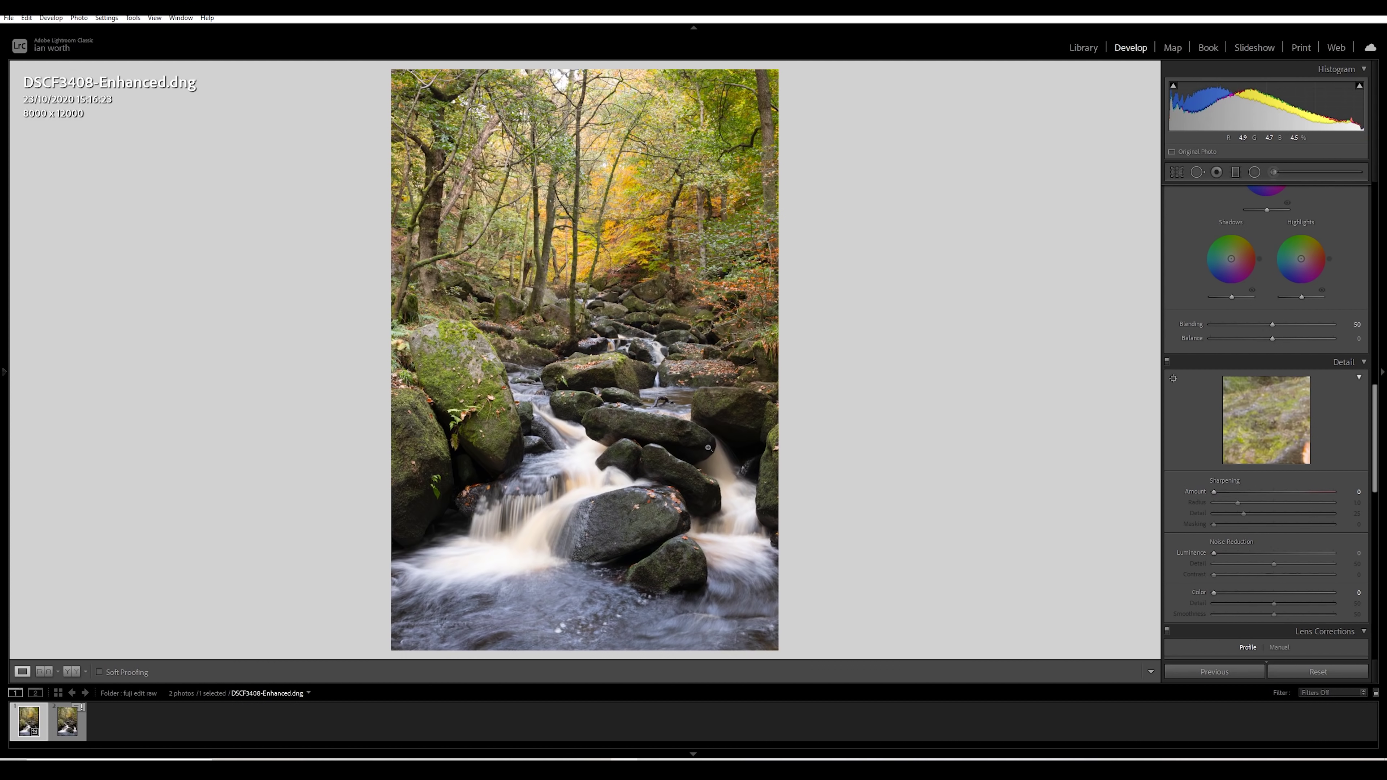
Send the enhanced waterfall DNG from the filmstrip to Adobe Photoshop 2021 for editing
{"action": "right_click", "coordinate": [25, 728]}
{"action": "mouse_move", "coordinate": [76, 467]}
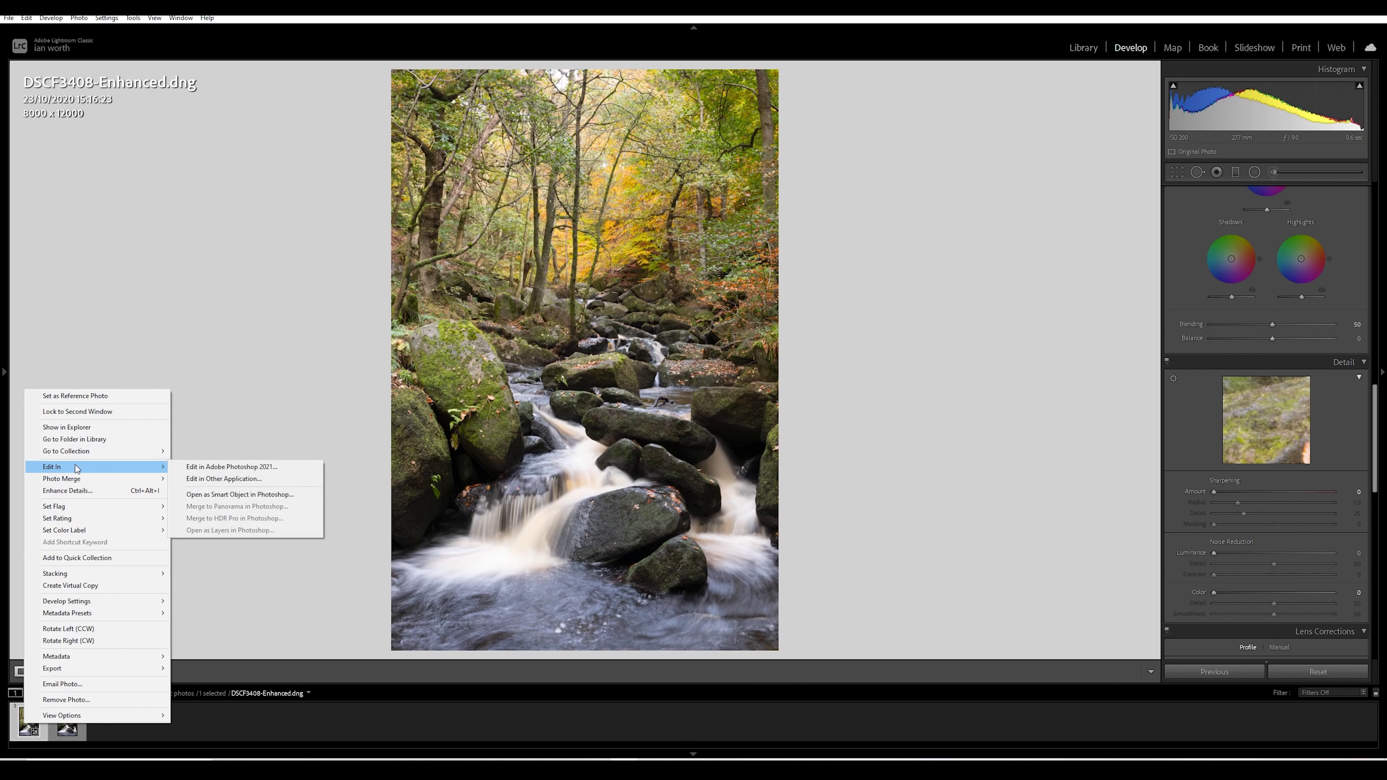
{"action": "left_click", "coordinate": [216, 467]}
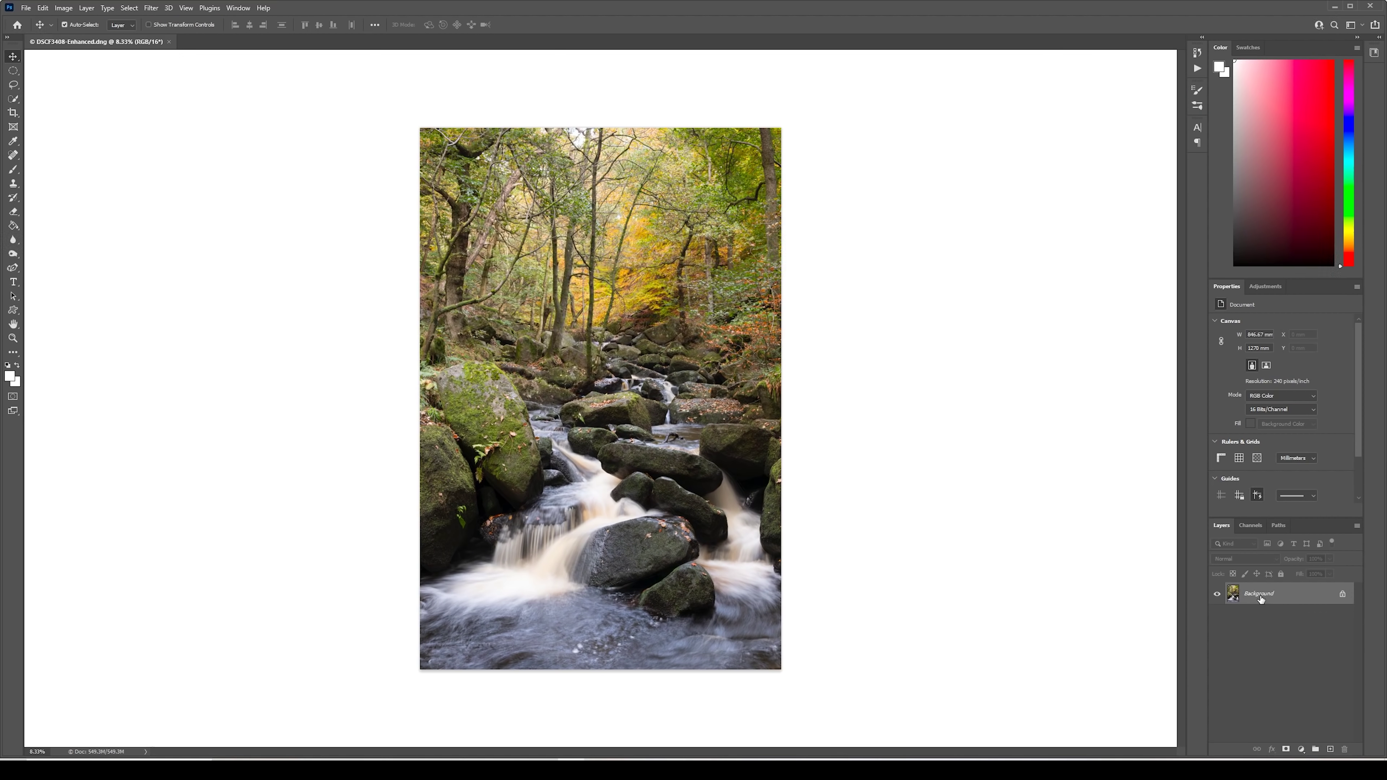
Duplicate the background into Layer 1 and bring up Filter > Sharpen > Unsharp Mask
{"action": "key", "text": "ctrl+j"}
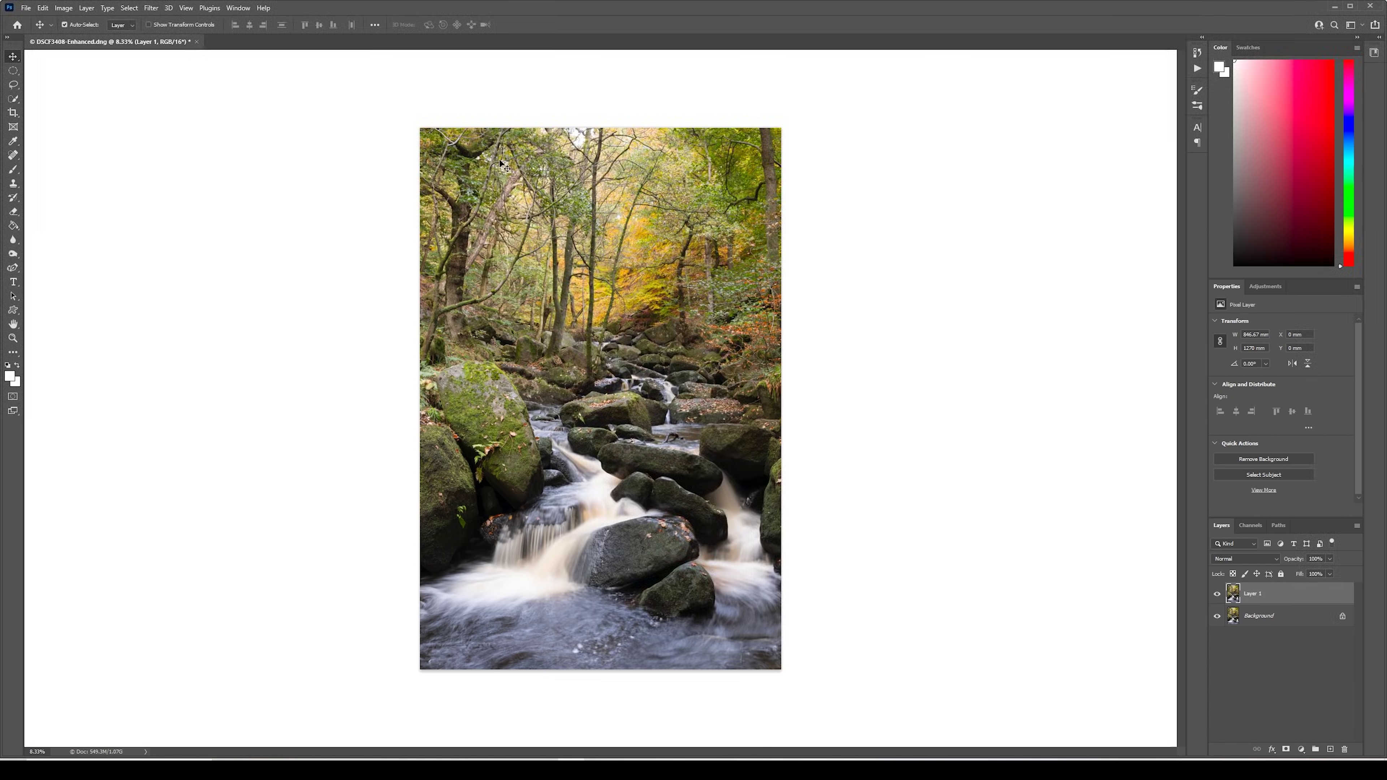
{"action": "left_click", "coordinate": [151, 8]}
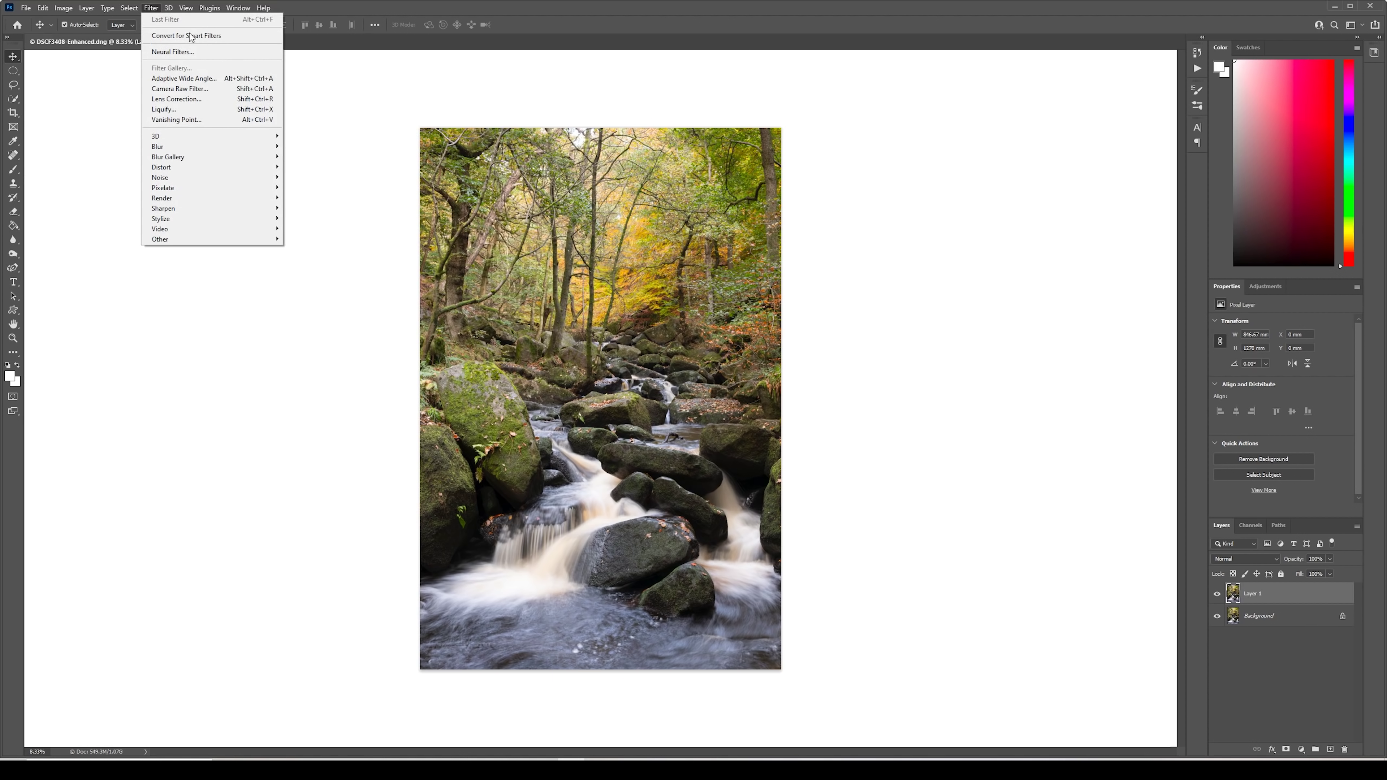
{"action": "mouse_move", "coordinate": [170, 211]}
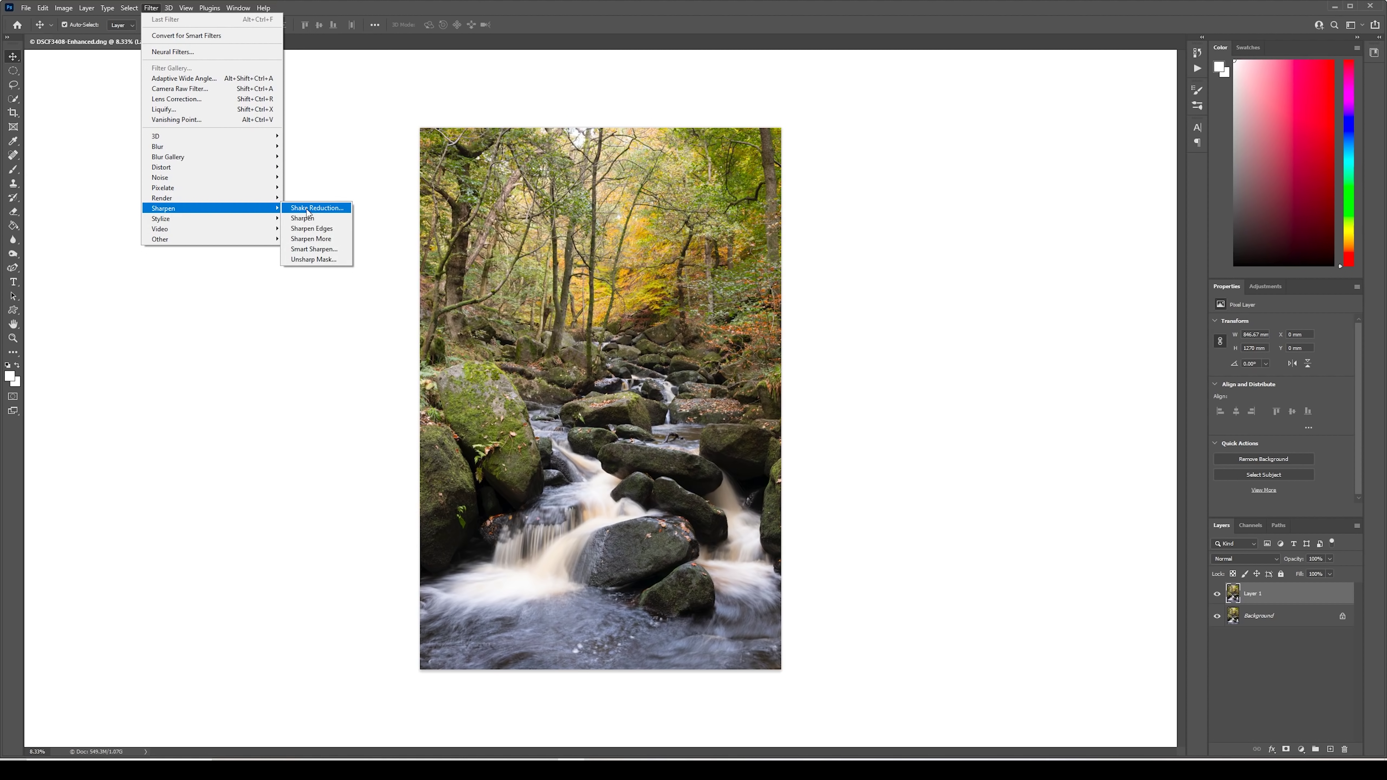
{"action": "left_click", "coordinate": [314, 259]}
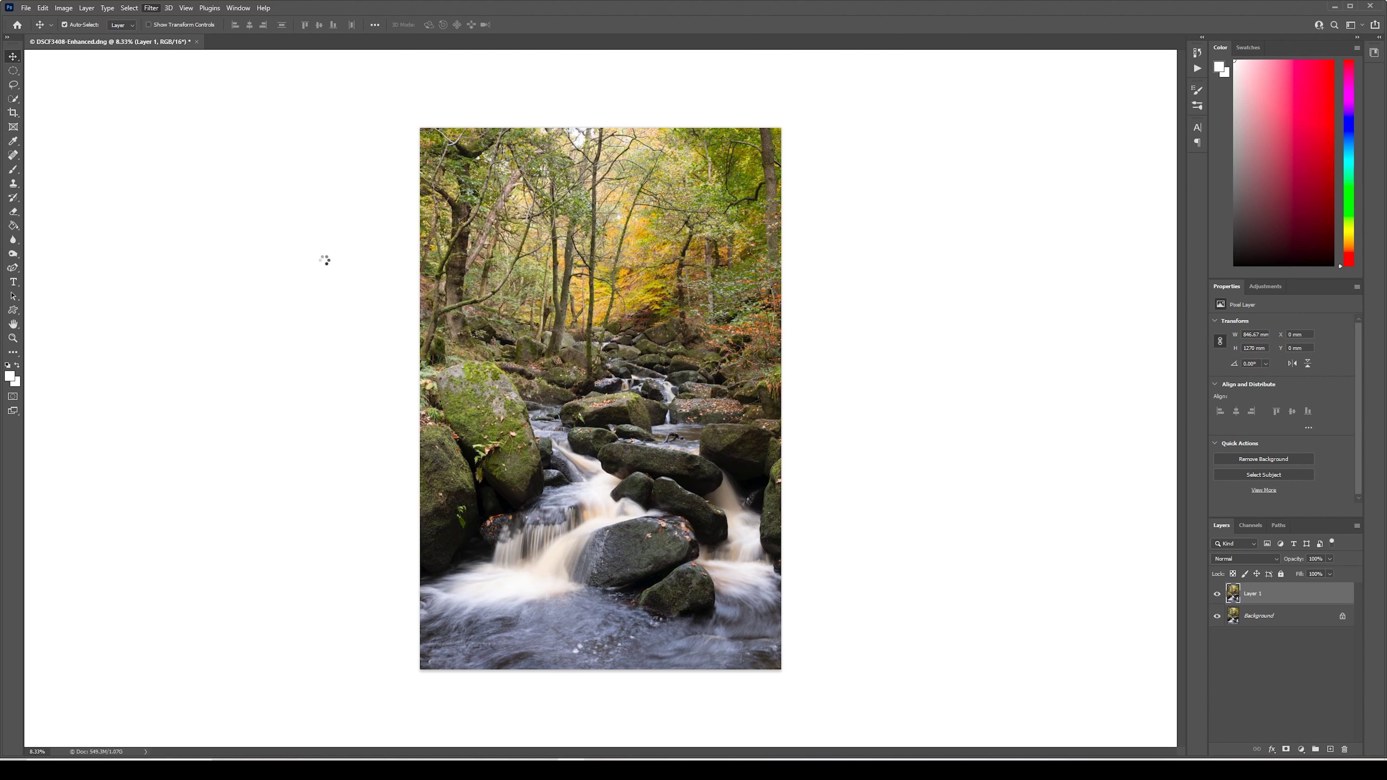
At 100% on the mossy boulder, apply Unsharp Mask with Amount 242%, Radius 1.0, Threshold 0
{"action": "key", "text": "ctrl+plus"}
{"action": "key", "text": "ctrl+plus"}
{"action": "key", "text": "ctrl+plus"}
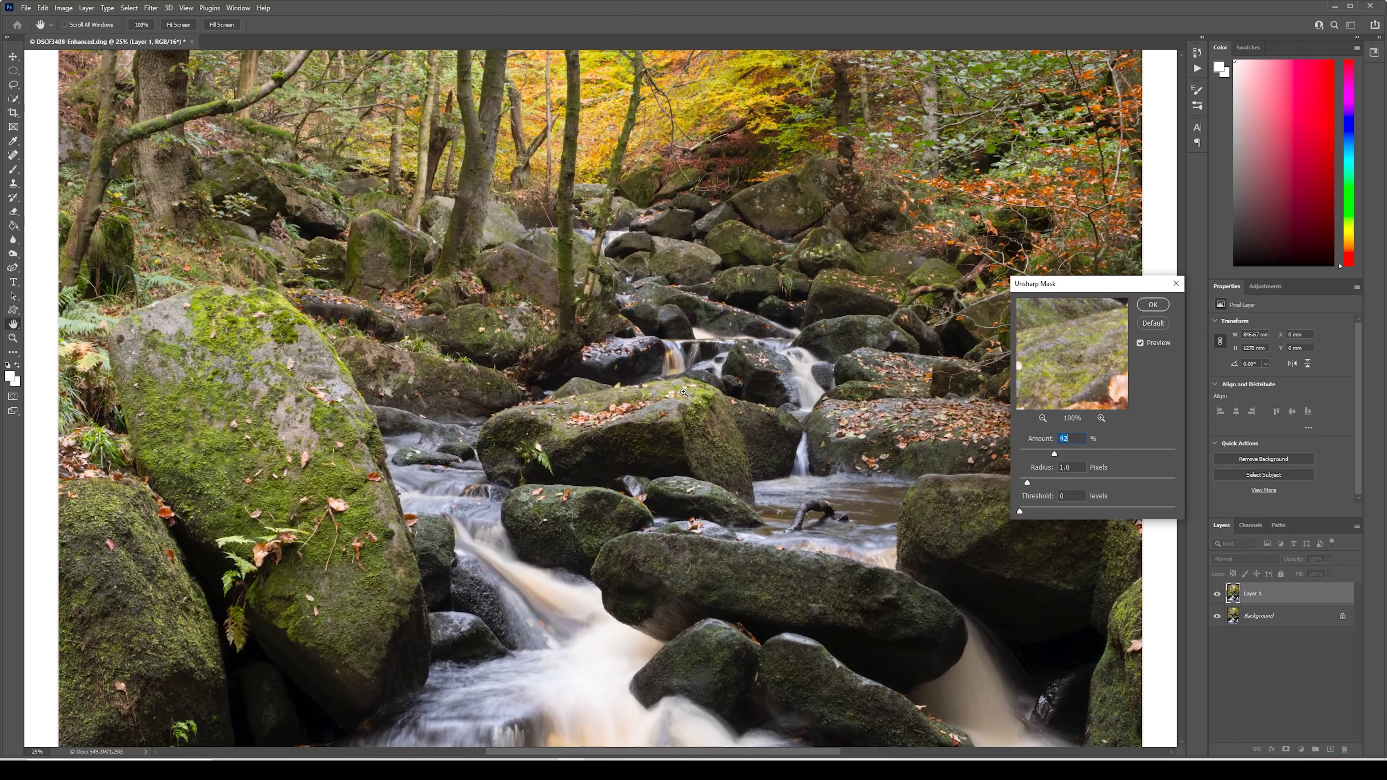
{"action": "left_click", "coordinate": [684, 392], "text": "ctrl"}
{"action": "left_click", "coordinate": [684, 392], "text": "ctrl"}
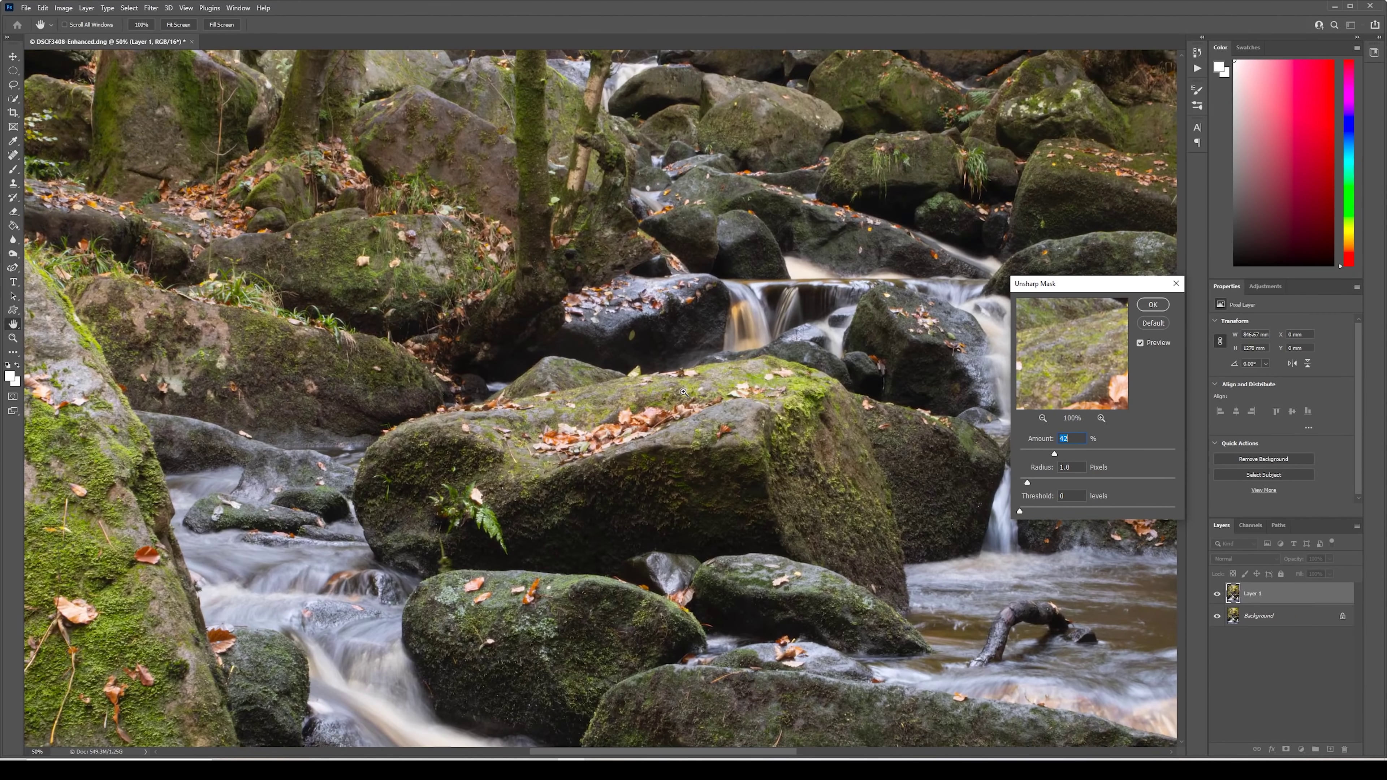
{"action": "left_click", "coordinate": [684, 392], "text": "ctrl"}
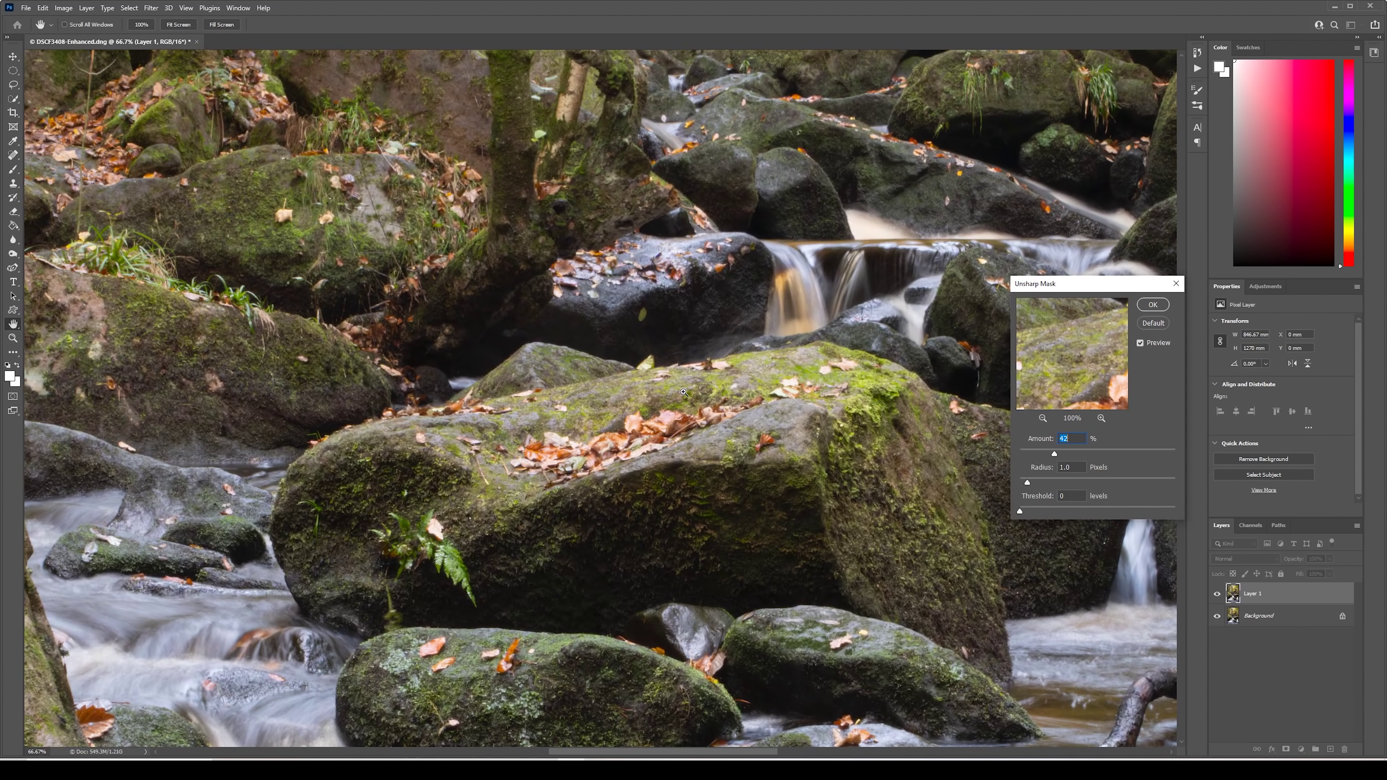
{"action": "left_click", "coordinate": [684, 392], "text": "ctrl"}
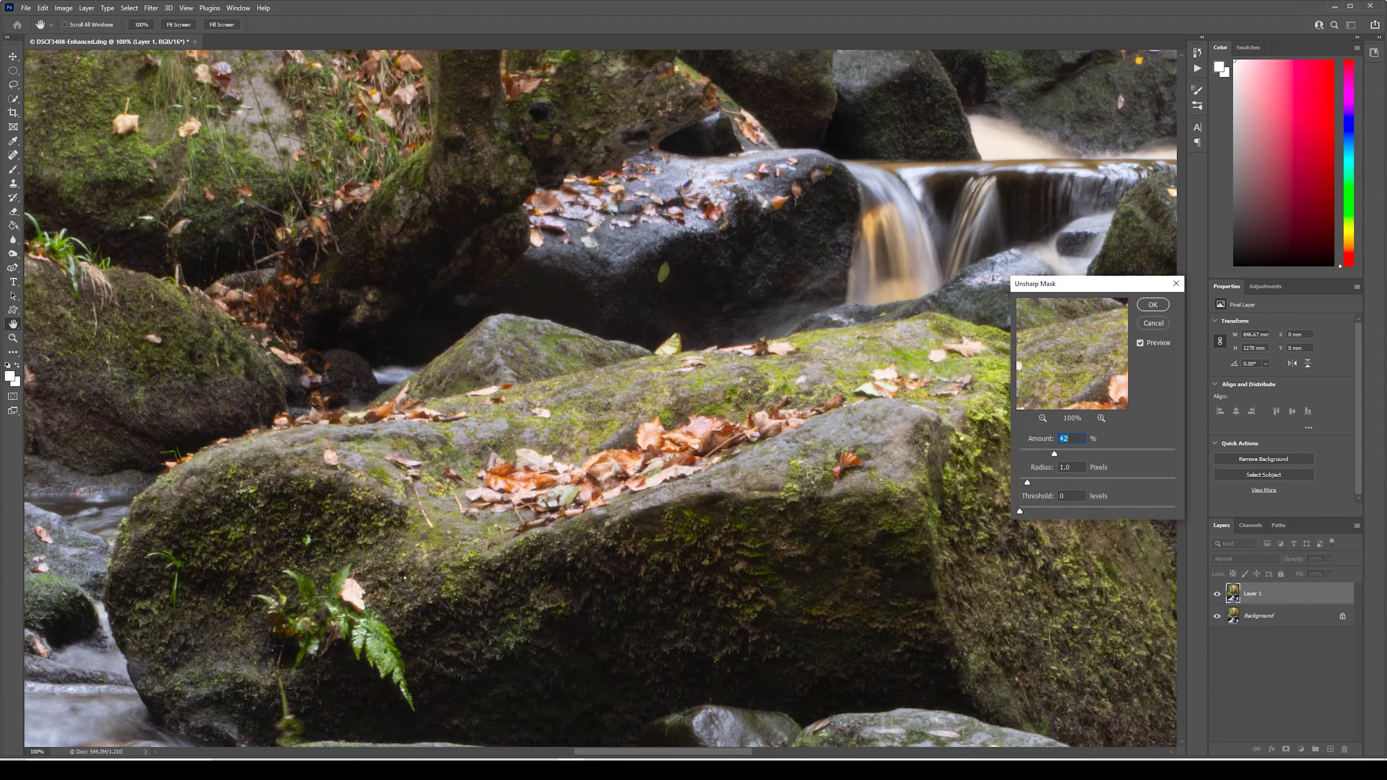
{"action": "left_click_drag", "start_coordinate": [629, 511], "coordinate": [610, 313]}
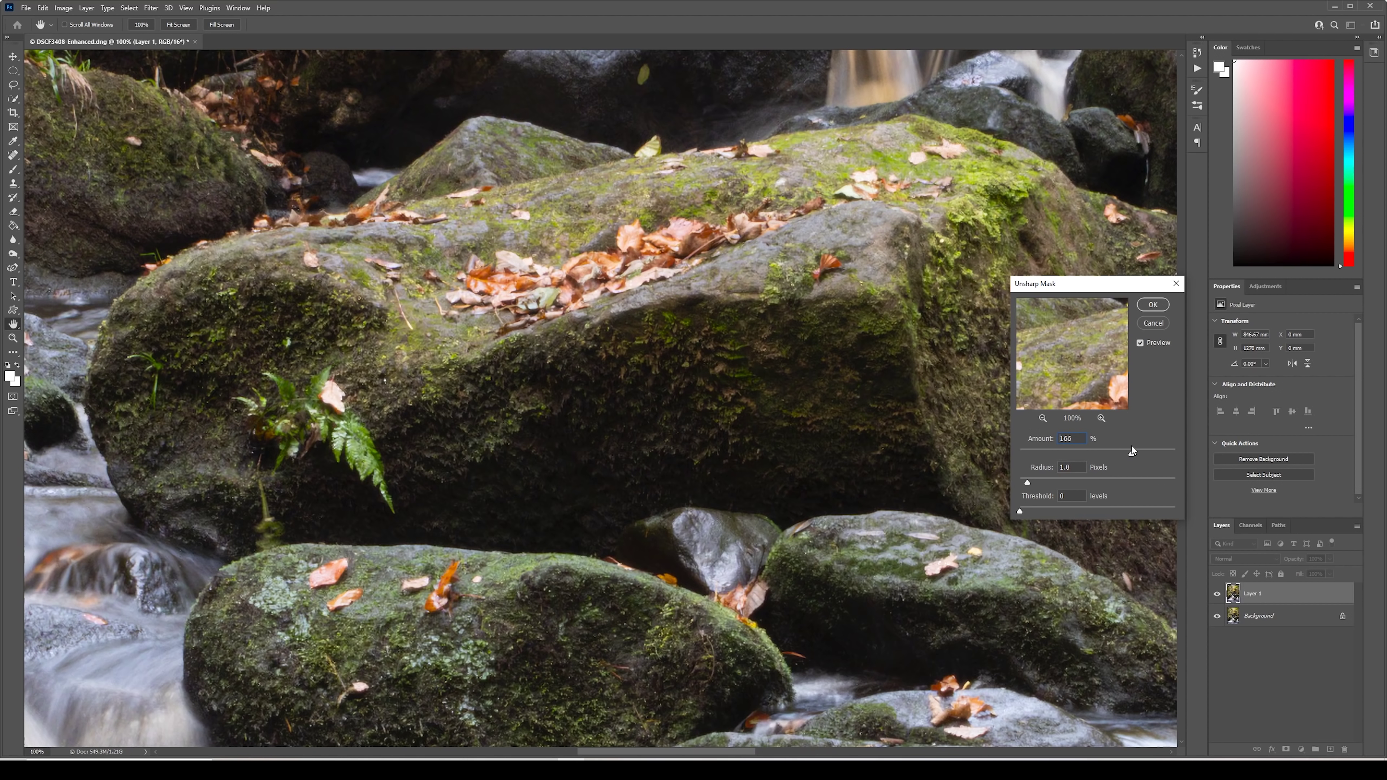
{"action": "left_click_drag", "start_coordinate": [1127, 449], "coordinate": [1129, 451]}
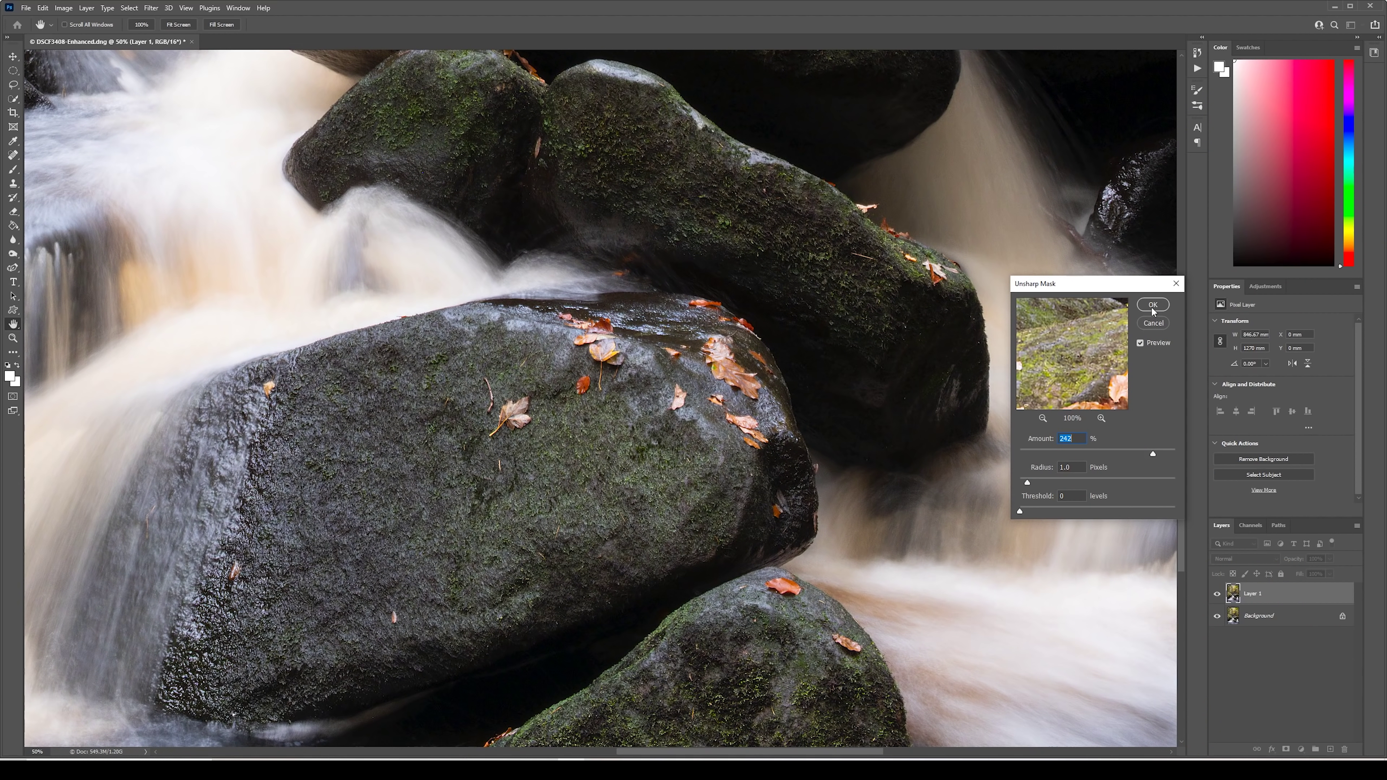
{"action": "left_click", "coordinate": [1152, 306]}
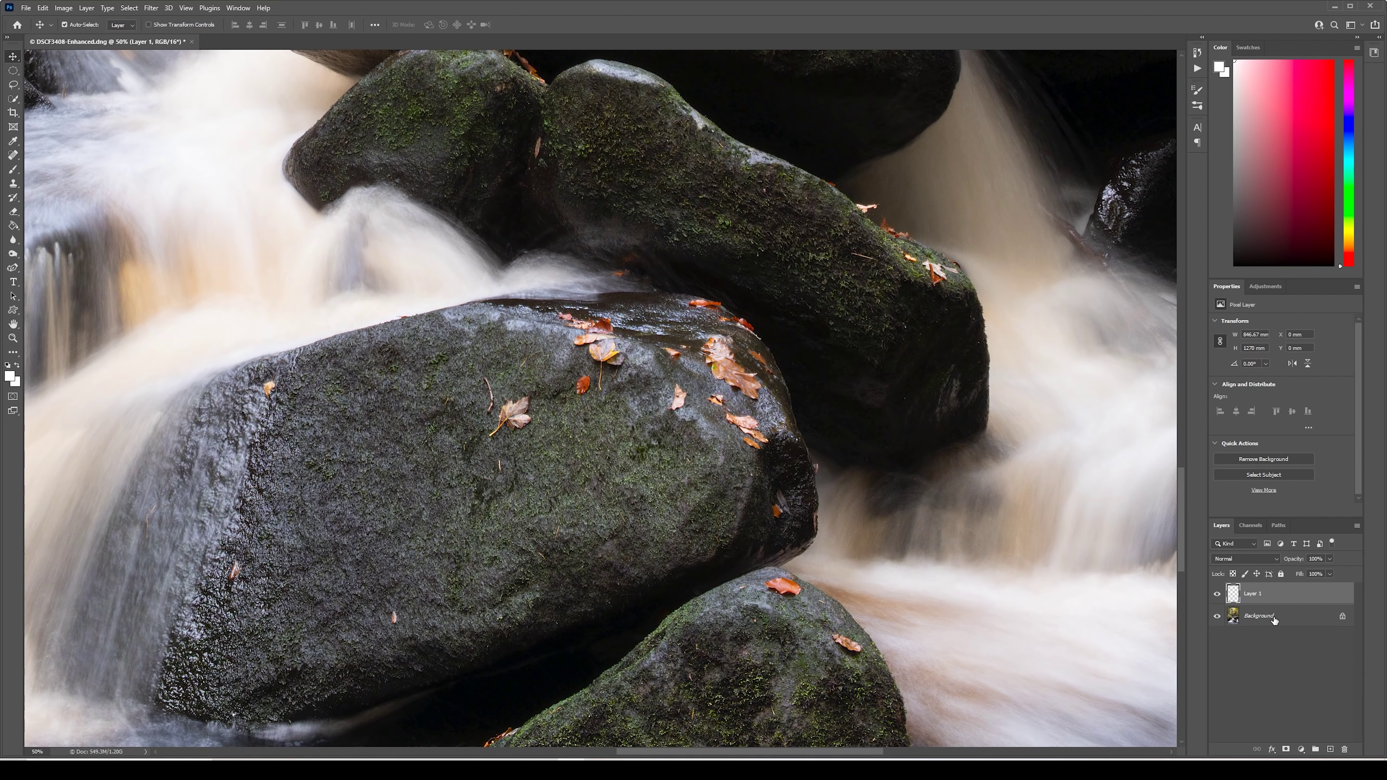
Fit the image on screen, merge Layer 1 down into the background, and save the file
{"action": "key", "text": "ctrl+0"}
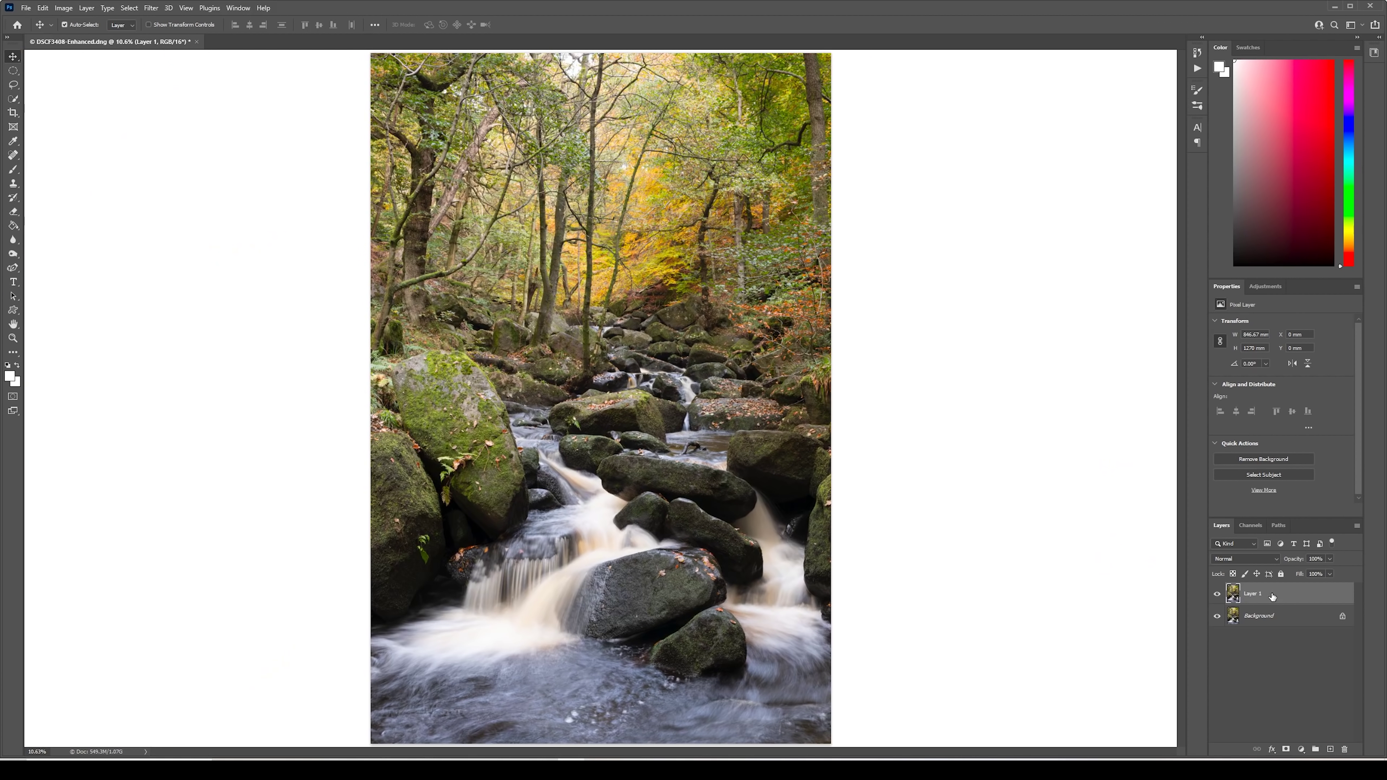
{"action": "key", "text": "ctrl+e"}
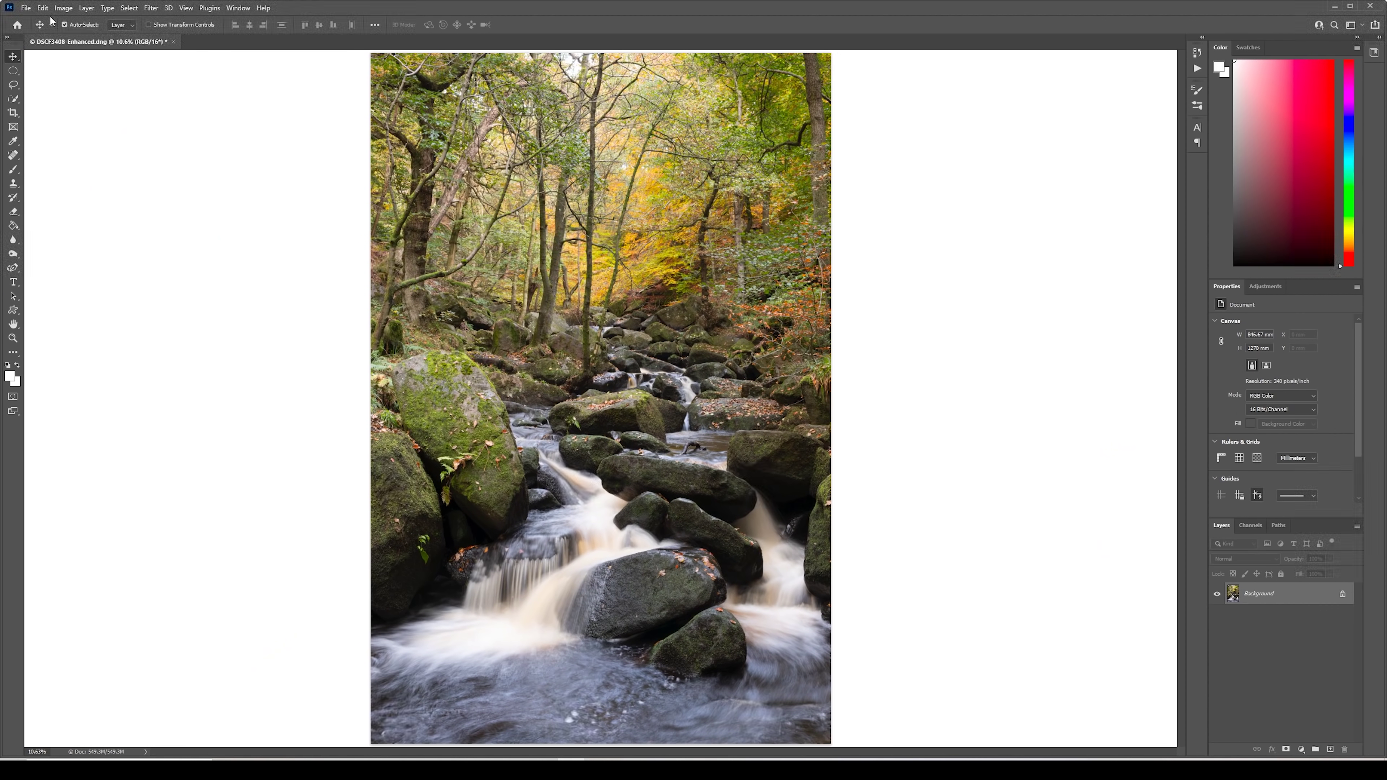
{"action": "left_click", "coordinate": [25, 7]}
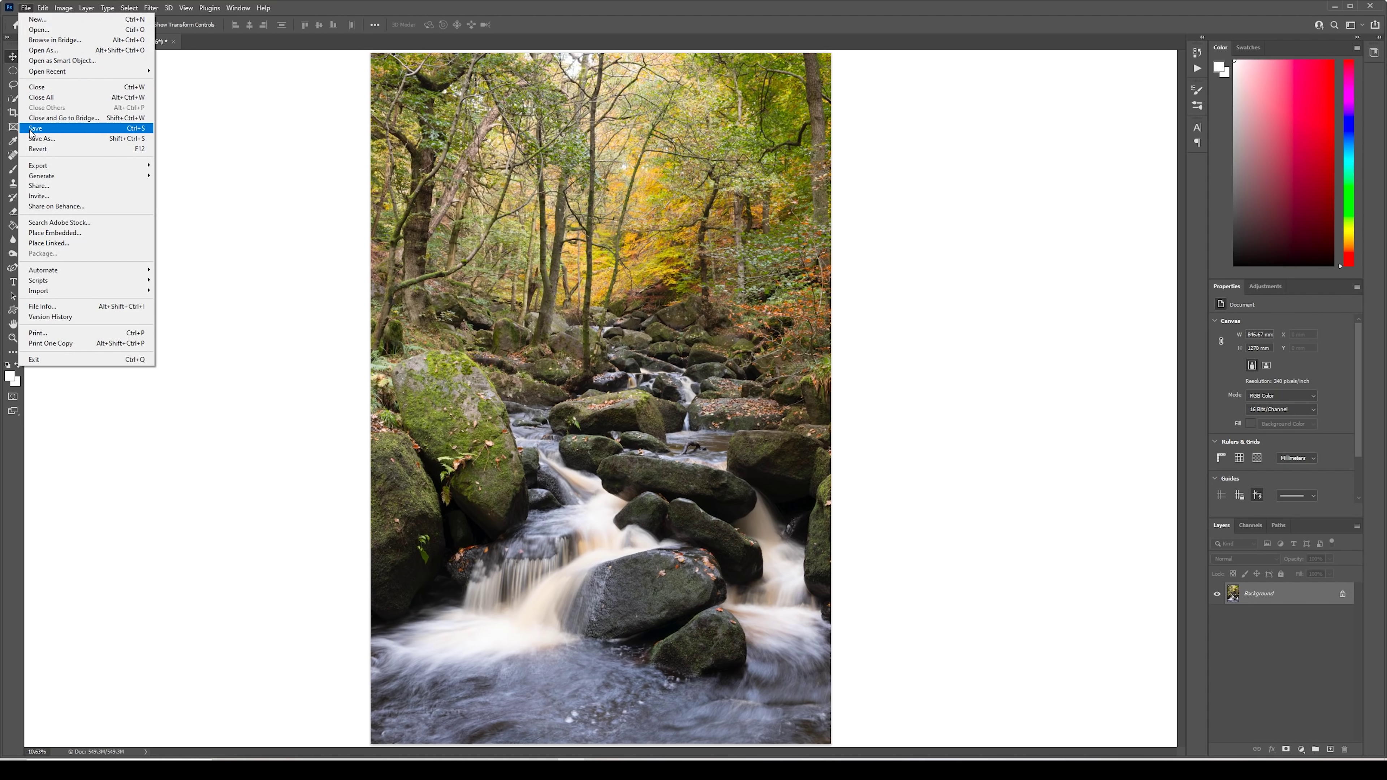
{"action": "left_click", "coordinate": [43, 134]}
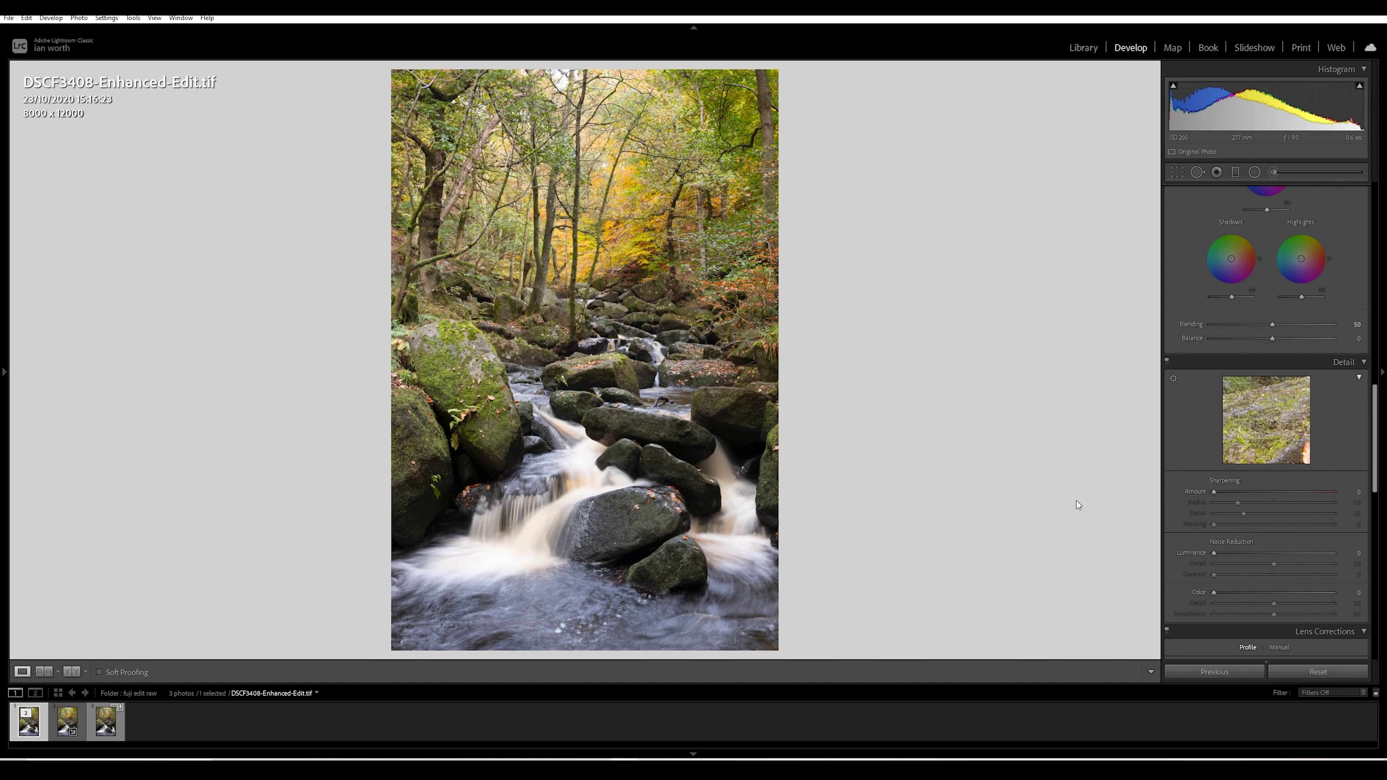
Crop the photo to a 5 x 7 ratio, shifting the frame over the waterfall
{"action": "left_click", "coordinate": [1180, 173]}
{"action": "left_click", "coordinate": [1338, 213]}
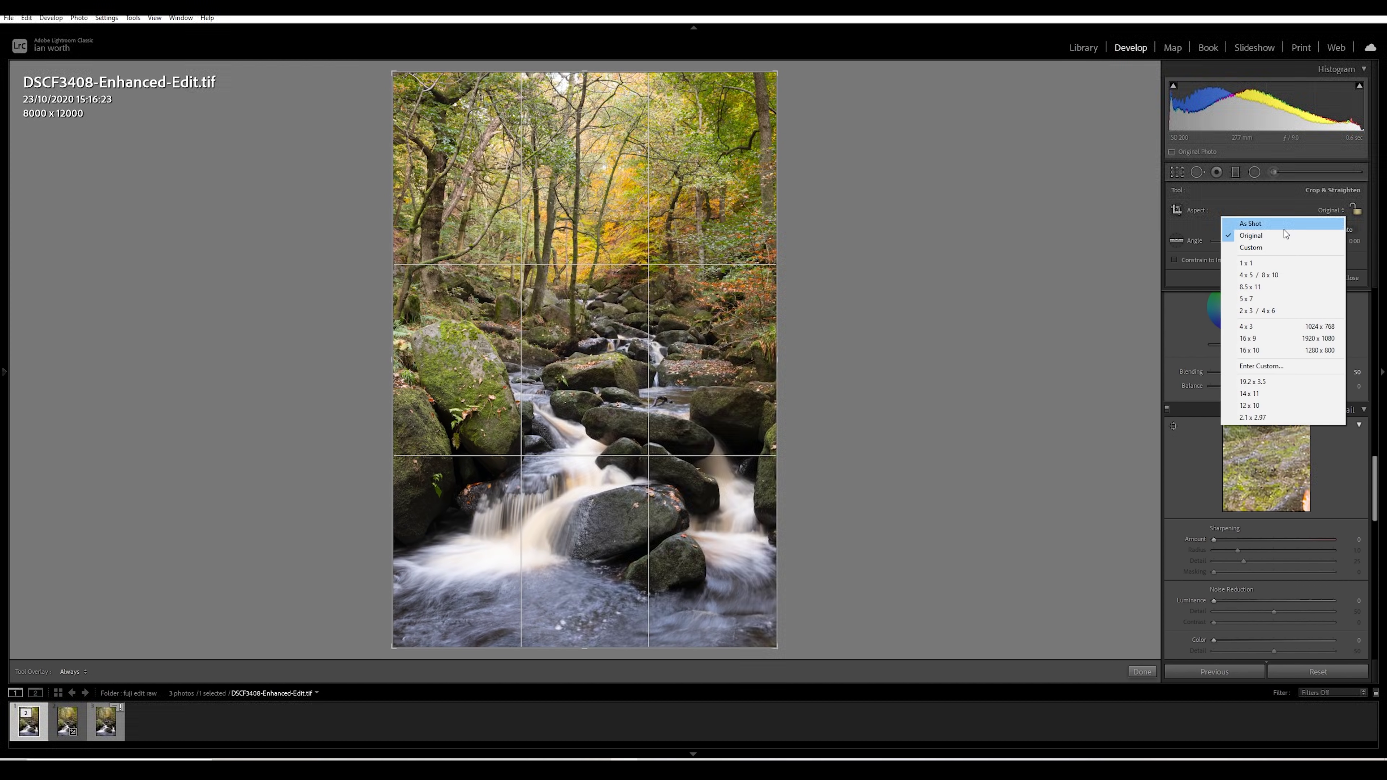
{"action": "left_click", "coordinate": [1253, 299]}
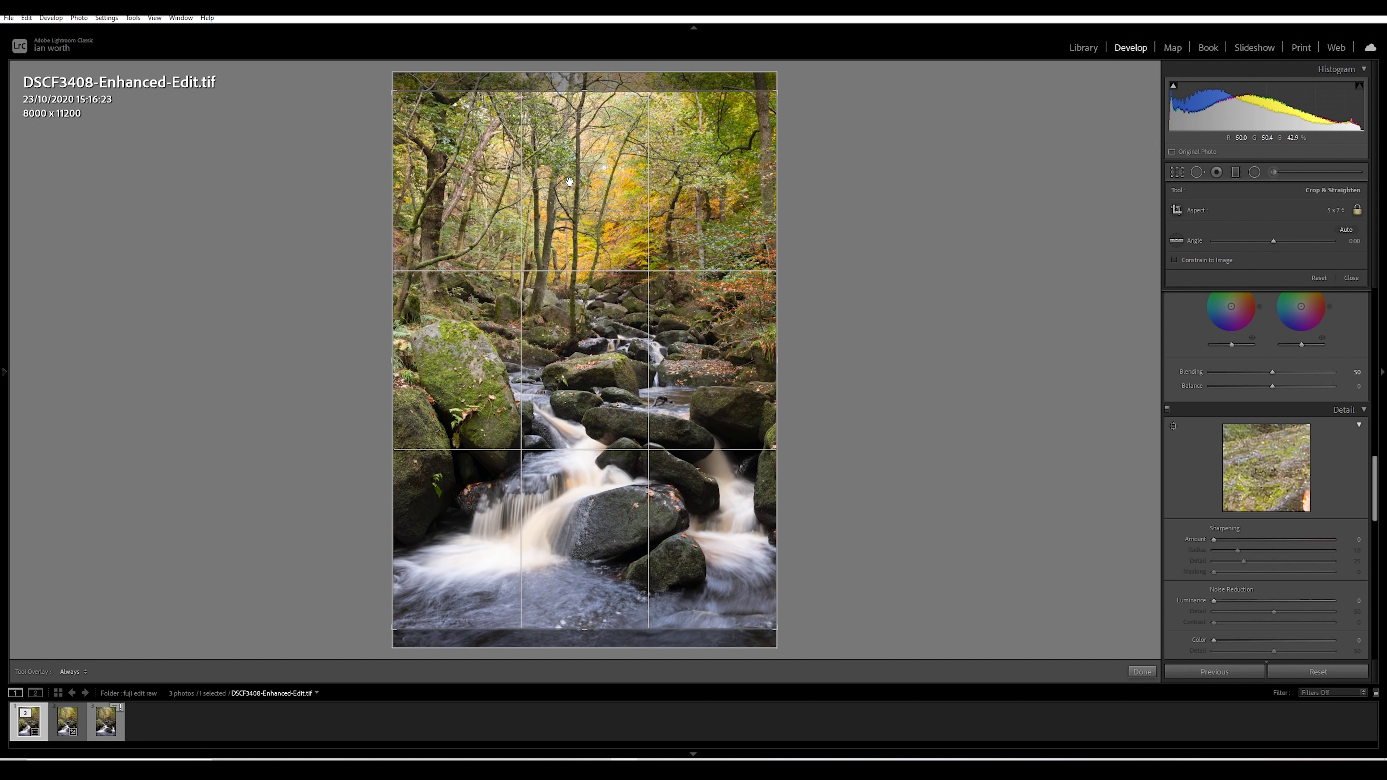
{"action": "left_click_drag", "start_coordinate": [570, 182], "coordinate": [569, 165]}
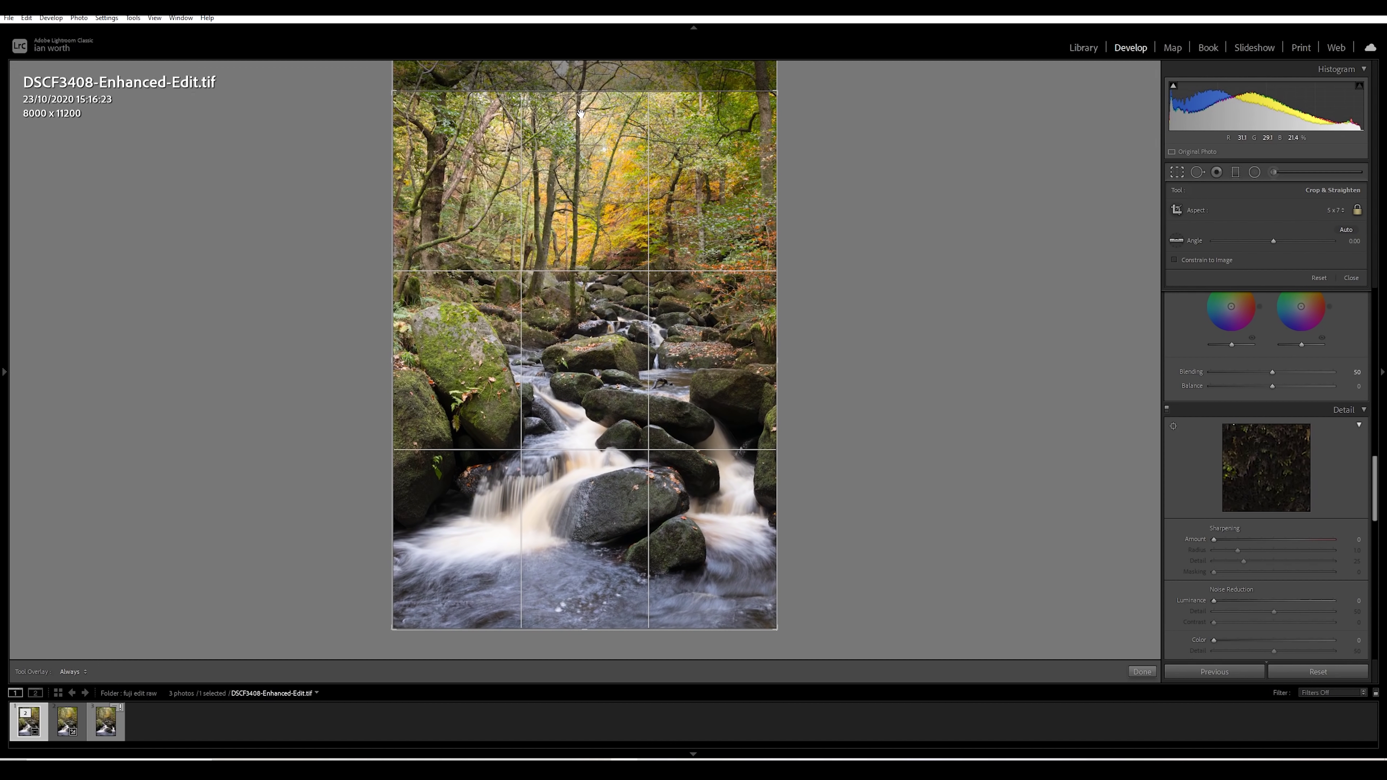
{"action": "left_click", "coordinate": [1142, 671]}
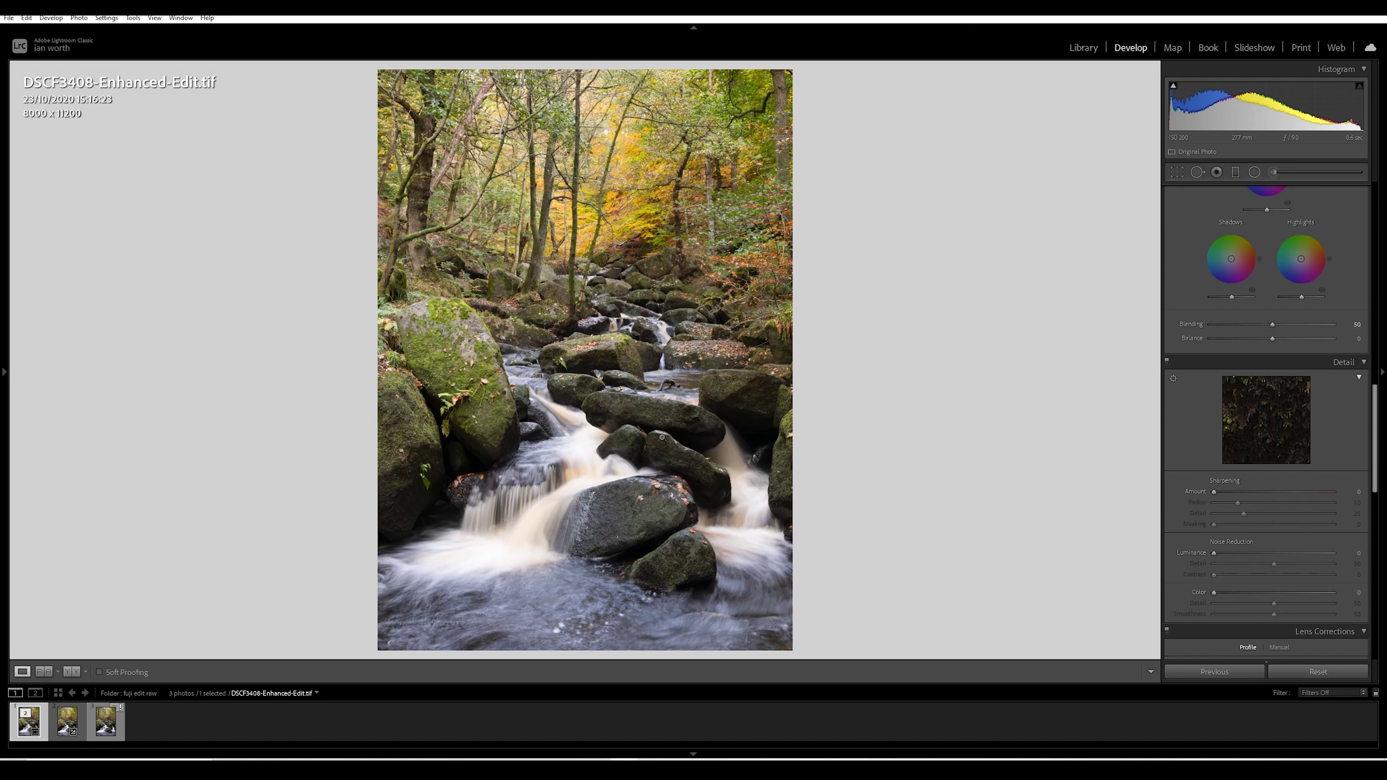
Darken the corners with a Post-Crop Vignetting Amount of -29
{"action": "scroll", "coordinate": [1383, 495], "scroll_direction": "down", "scroll_amount": 5}
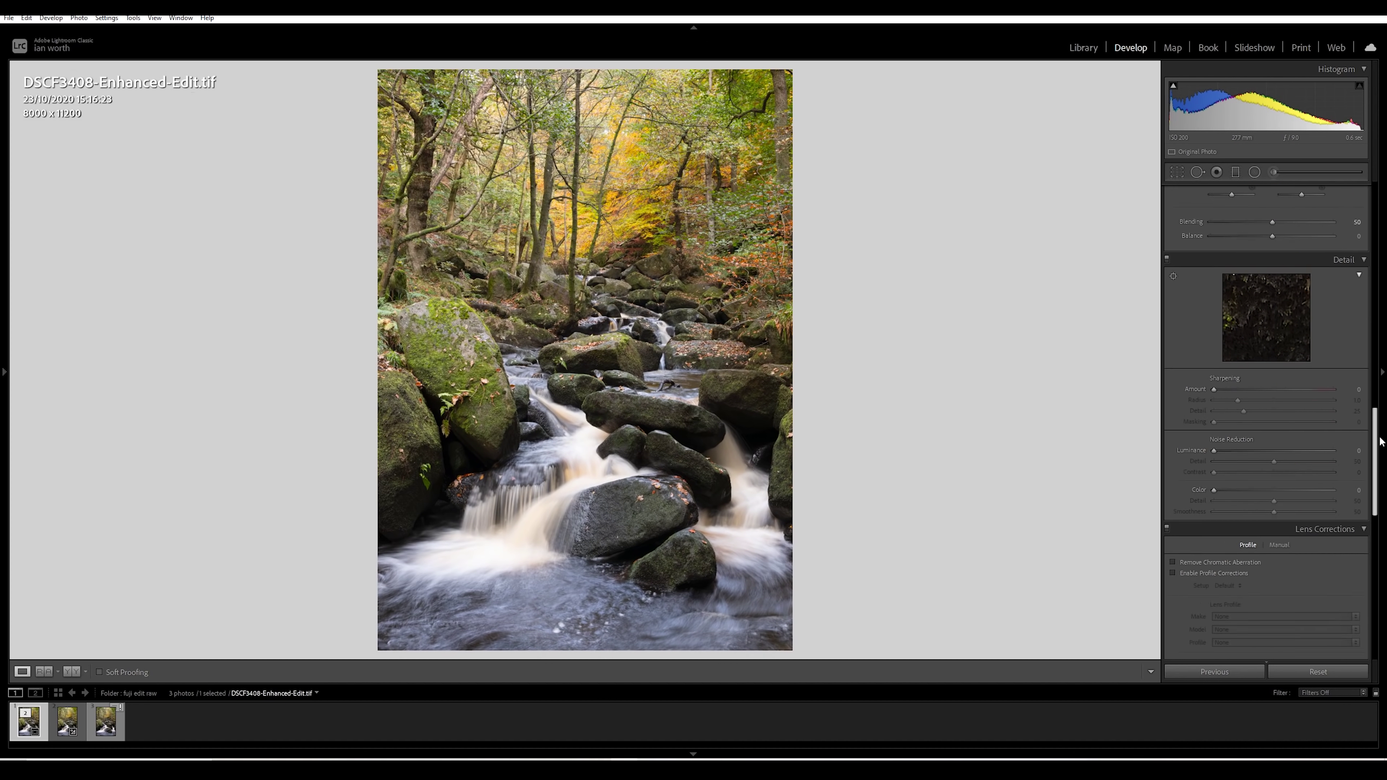
{"action": "scroll", "coordinate": [1384, 495], "scroll_direction": "down", "scroll_amount": 6}
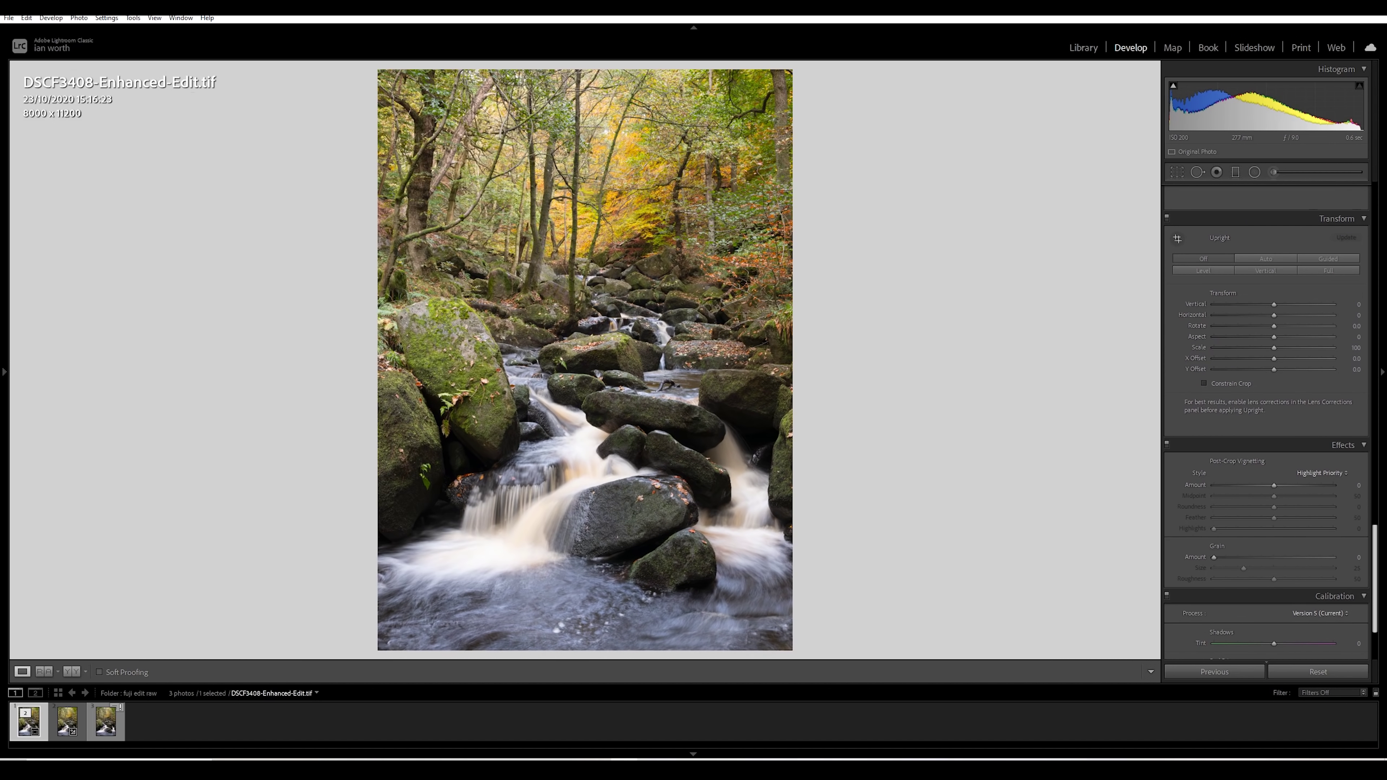
{"action": "left_click_drag", "start_coordinate": [1269, 485], "coordinate": [1255, 483]}
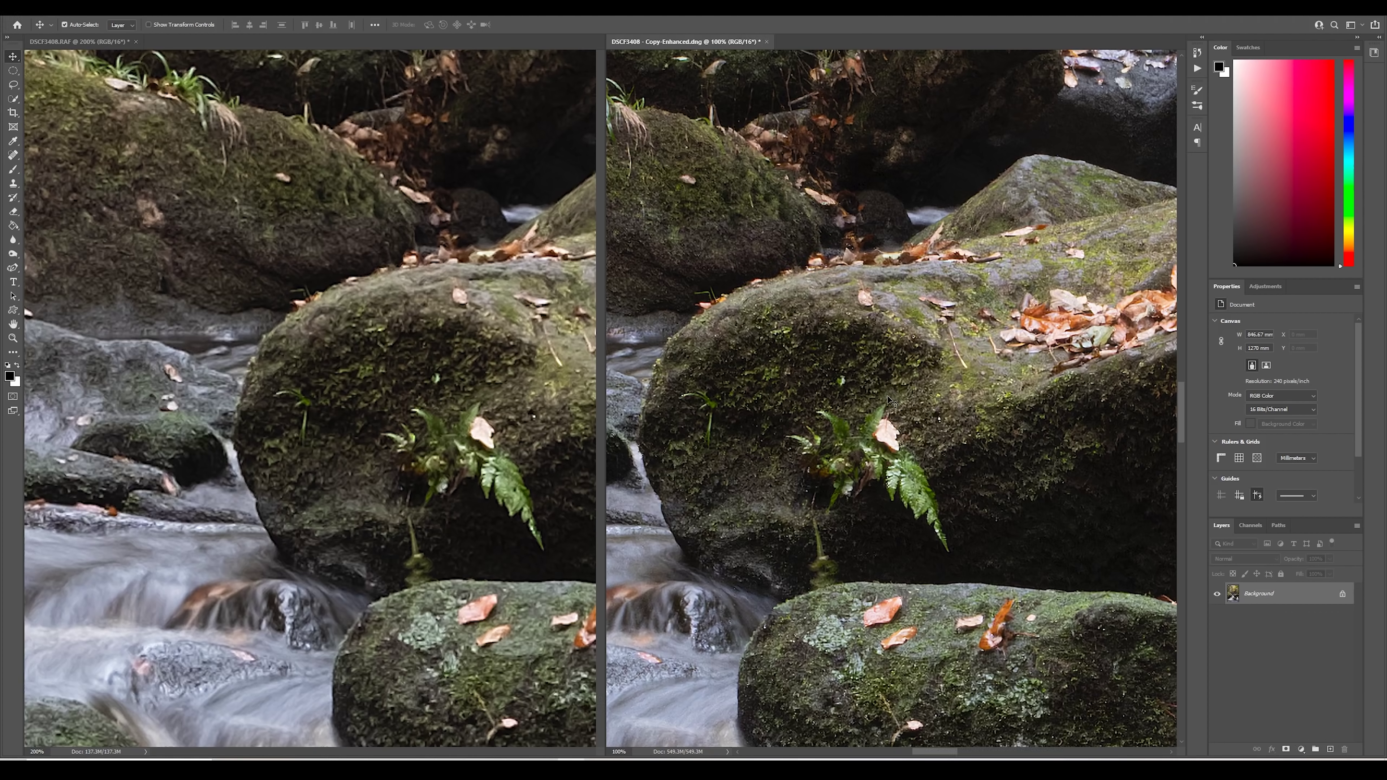
Pan the enhanced DNG window onto the mossy rock and stream detail
{"action": "scroll", "coordinate": [861, 304], "scroll_direction": "up", "scroll_amount": 5}
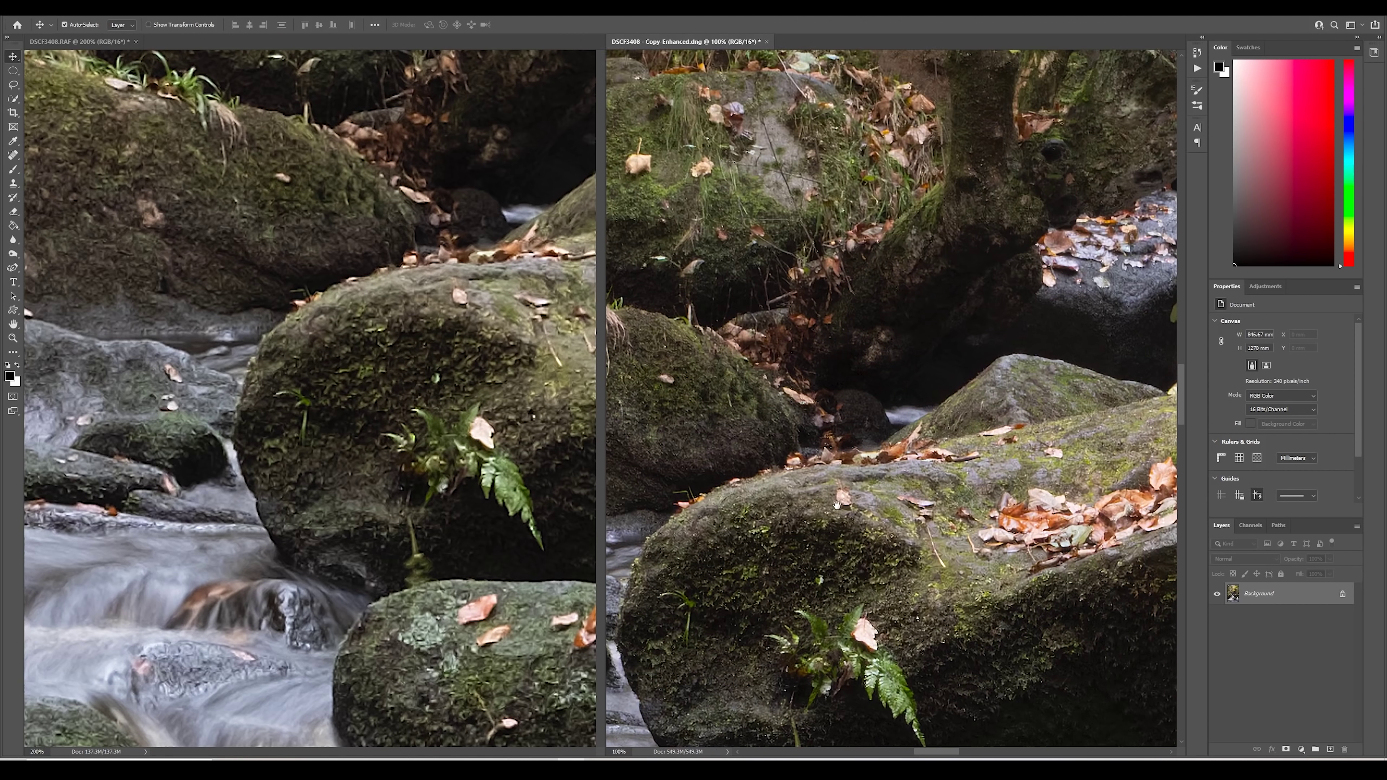
{"action": "scroll", "coordinate": [808, 328], "scroll_direction": "down", "scroll_amount": 6}
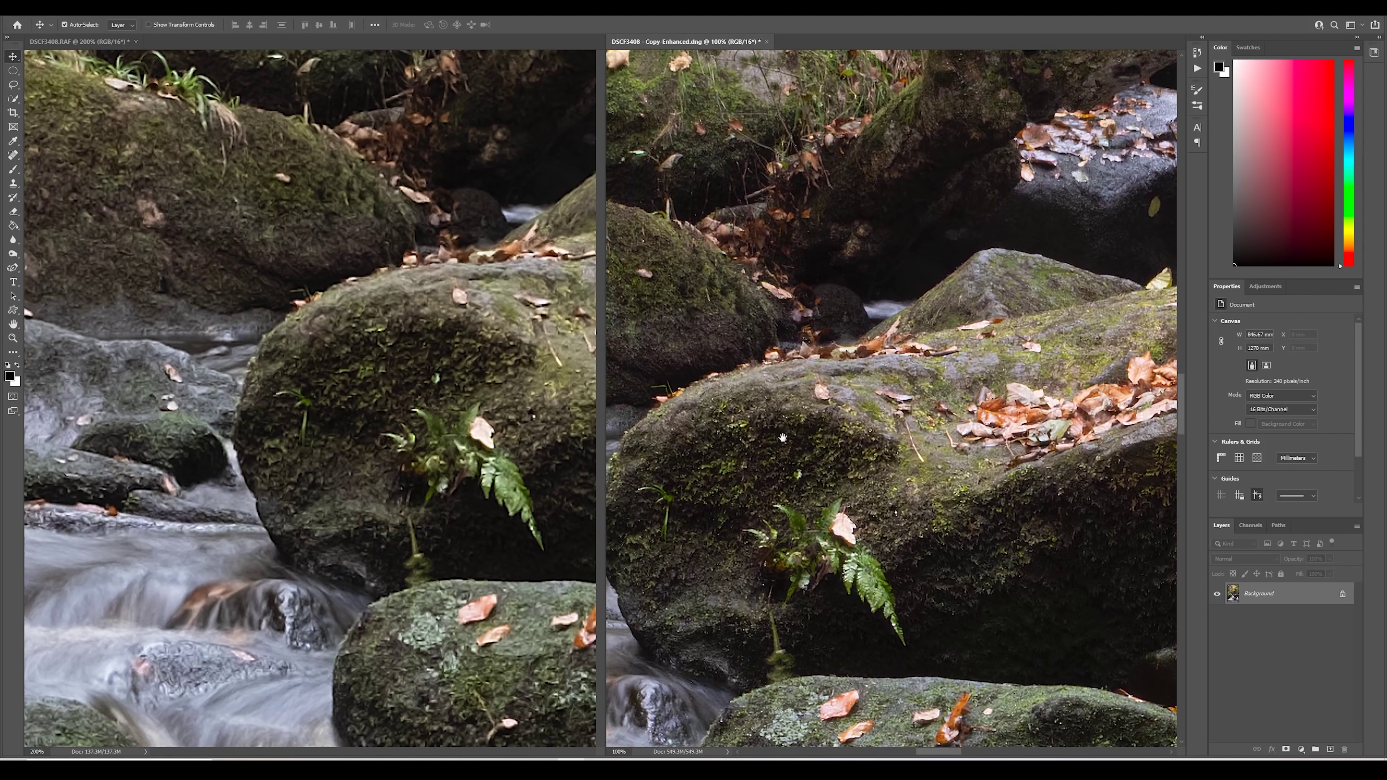
{"action": "scroll", "coordinate": [781, 349], "scroll_direction": "down", "scroll_amount": 8}
{"action": "scroll", "coordinate": [781, 348], "scroll_direction": "left", "scroll_amount": 8}
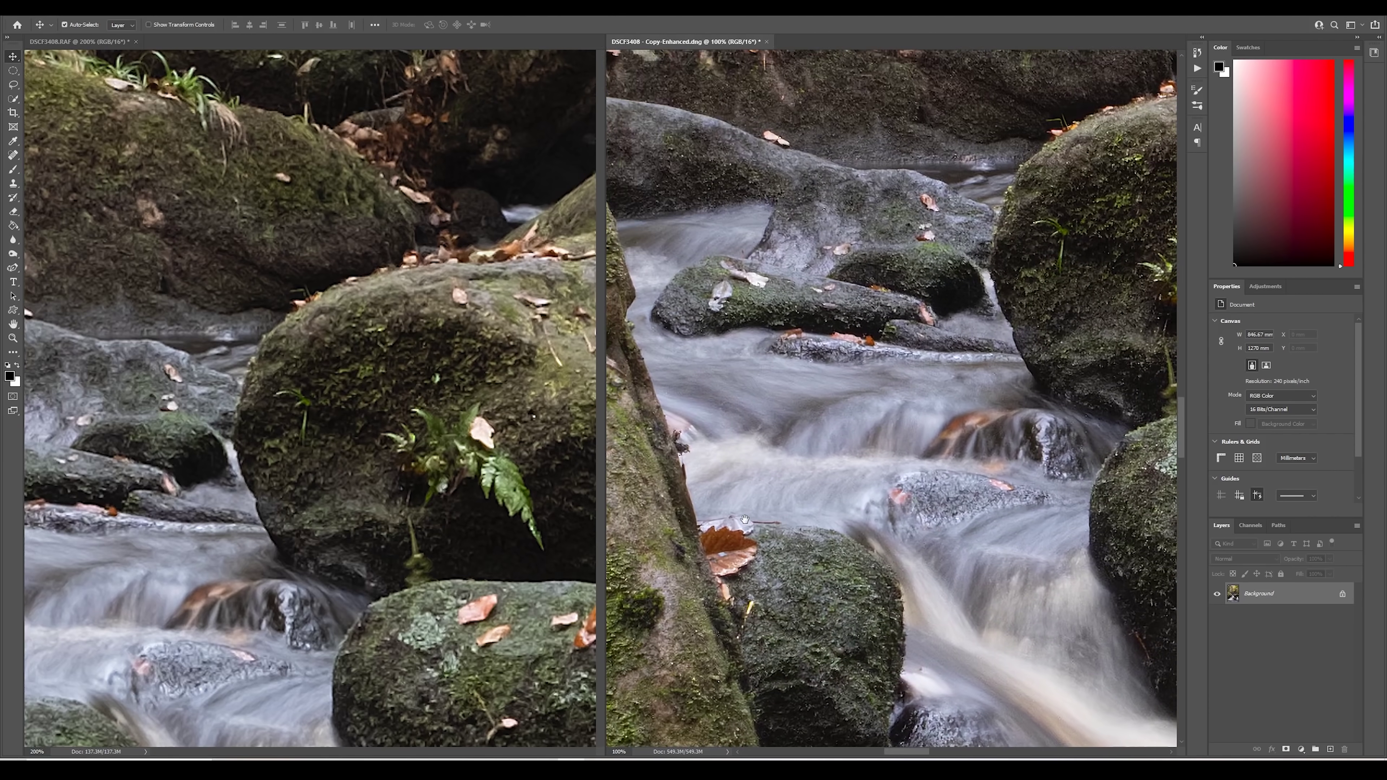
{"action": "left_click_drag", "start_coordinate": [745, 519], "coordinate": [874, 517]}
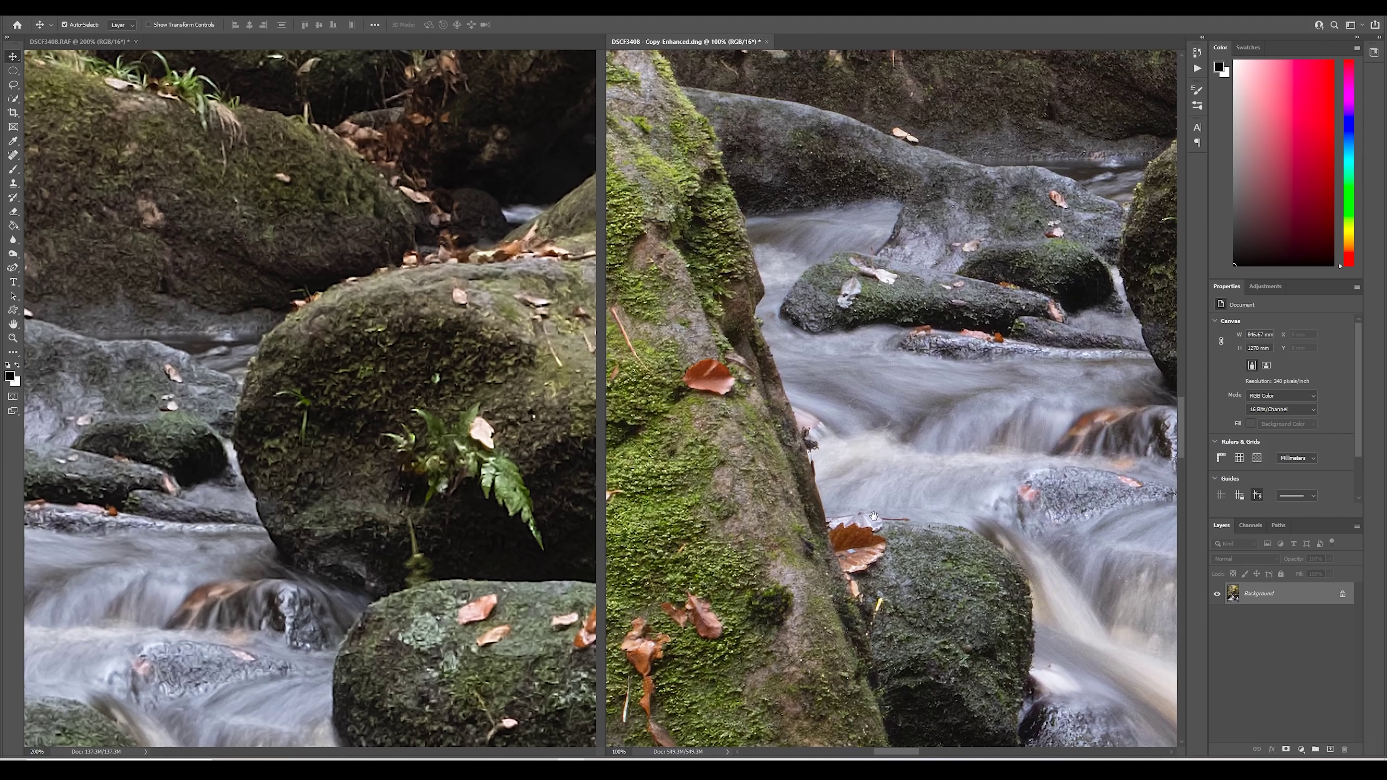
Pan the original RAF window to match the same mossy rock and stream area
{"action": "left_click", "coordinate": [165, 539]}
{"action": "scroll", "coordinate": [331, 519], "scroll_direction": "down", "scroll_amount": 3}
{"action": "scroll", "coordinate": [331, 520], "scroll_direction": "left", "scroll_amount": 8}
{"action": "scroll", "coordinate": [317, 558], "scroll_direction": "down", "scroll_amount": 2}
{"action": "scroll", "coordinate": [317, 558], "scroll_direction": "right", "scroll_amount": 1}
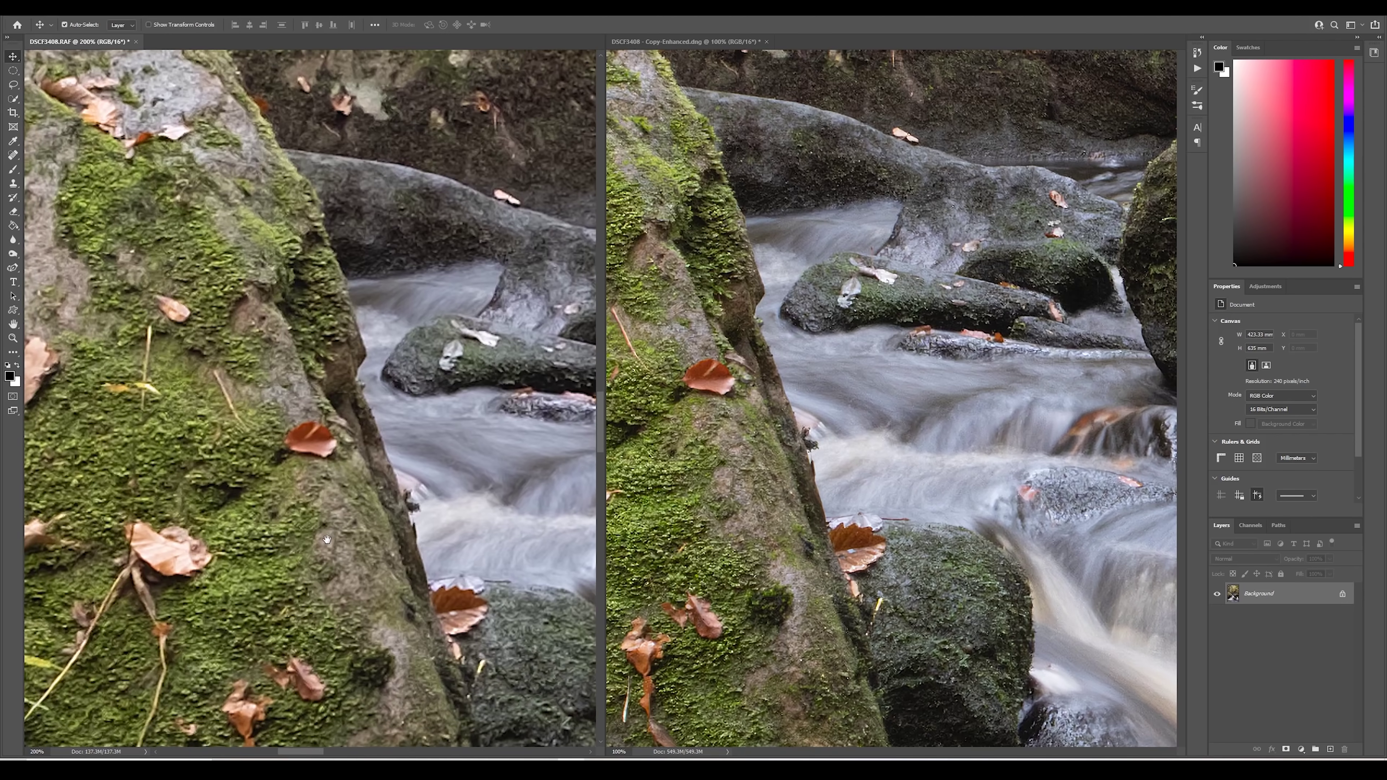
{"action": "scroll", "coordinate": [292, 498], "scroll_direction": "down", "scroll_amount": 1}
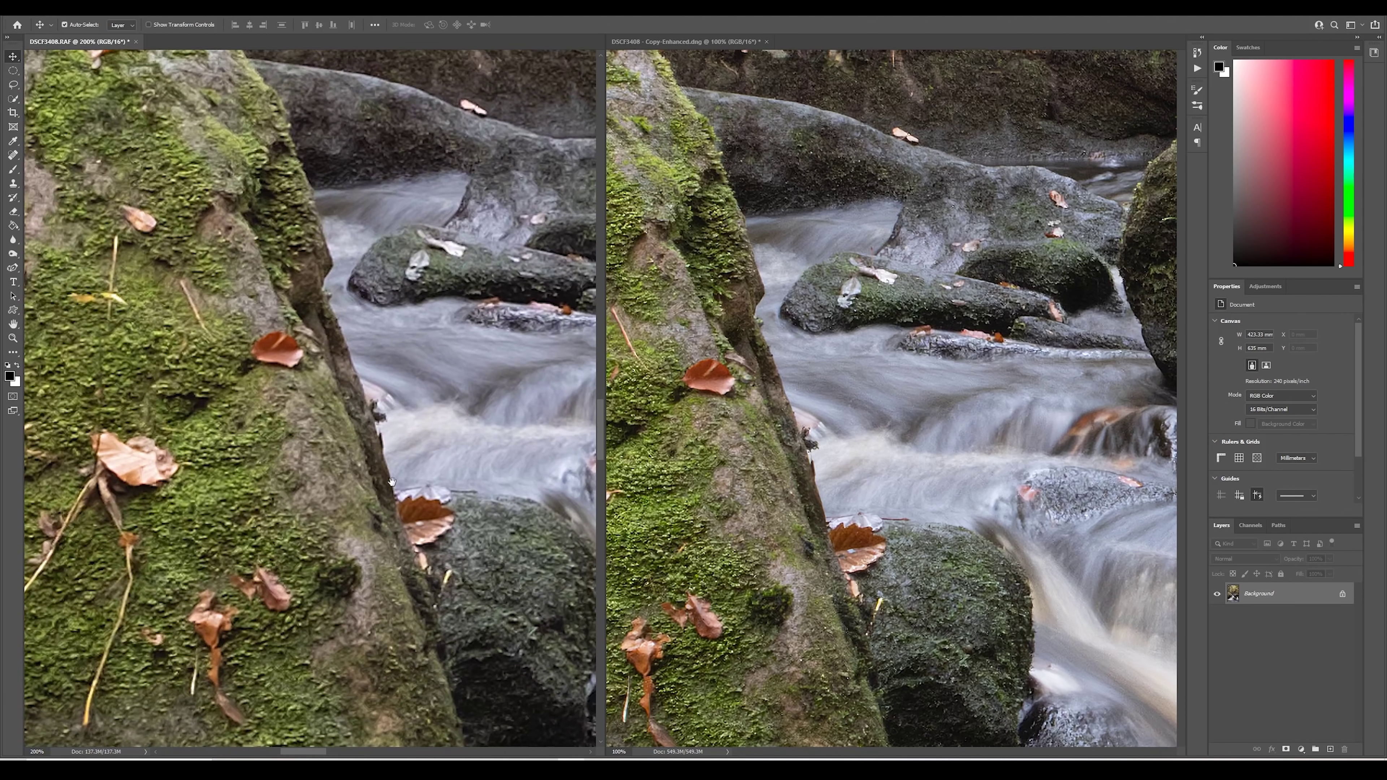